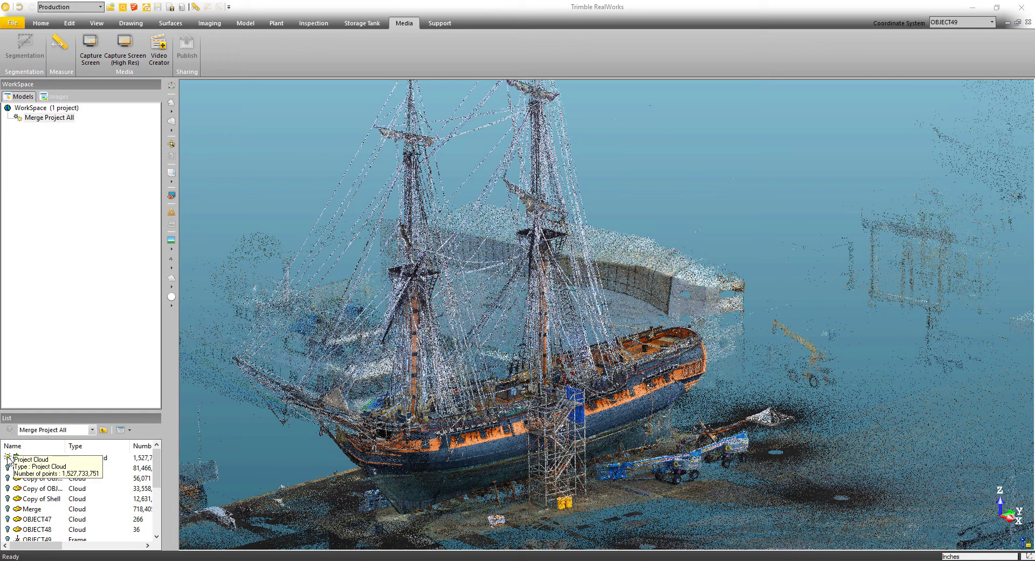
- Hide the Project Cloud and start the Video Creator on the Ship Only cloud in Production mode
click(7, 457)
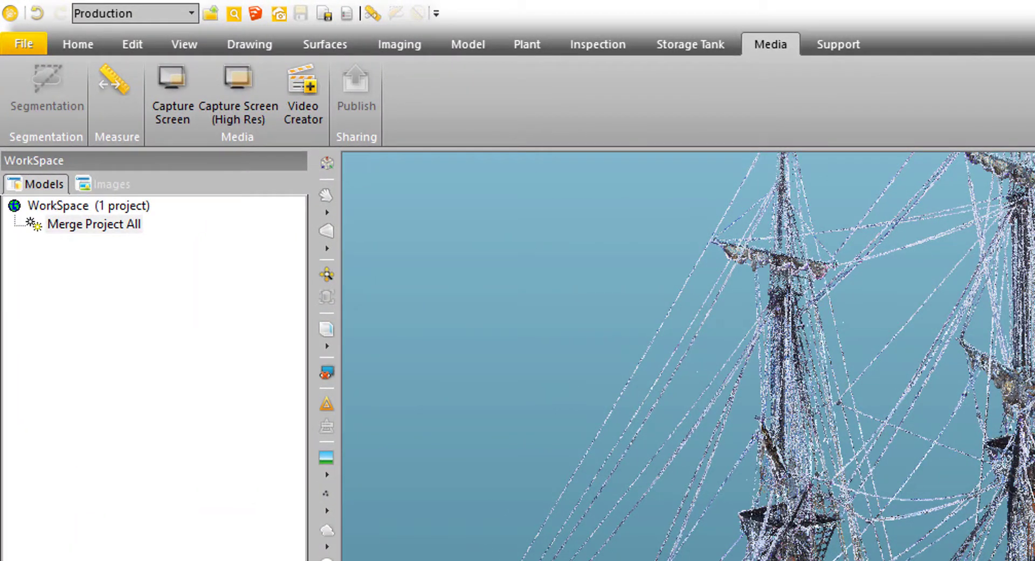
click(192, 13)
click(168, 66)
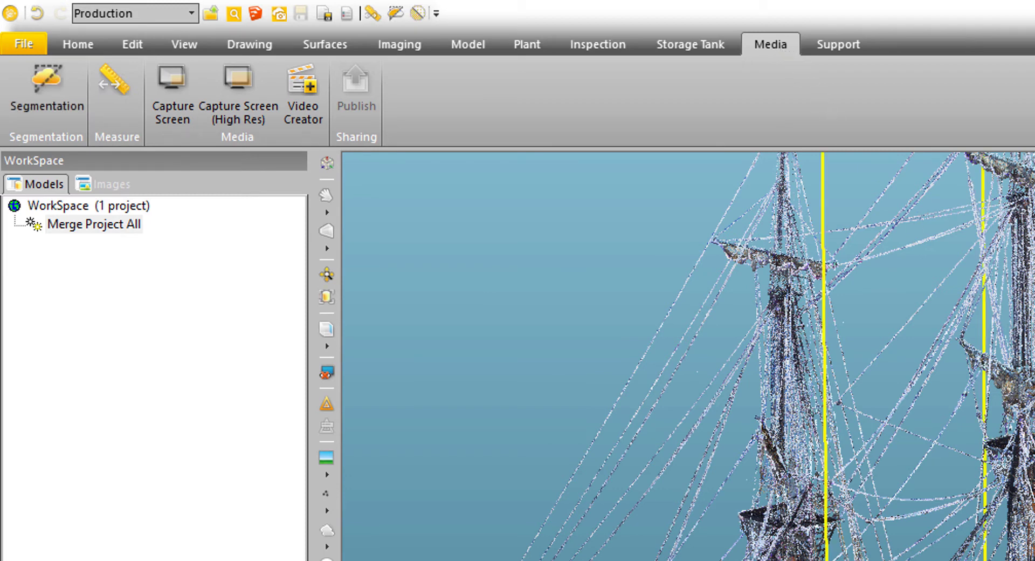
click(301, 86)
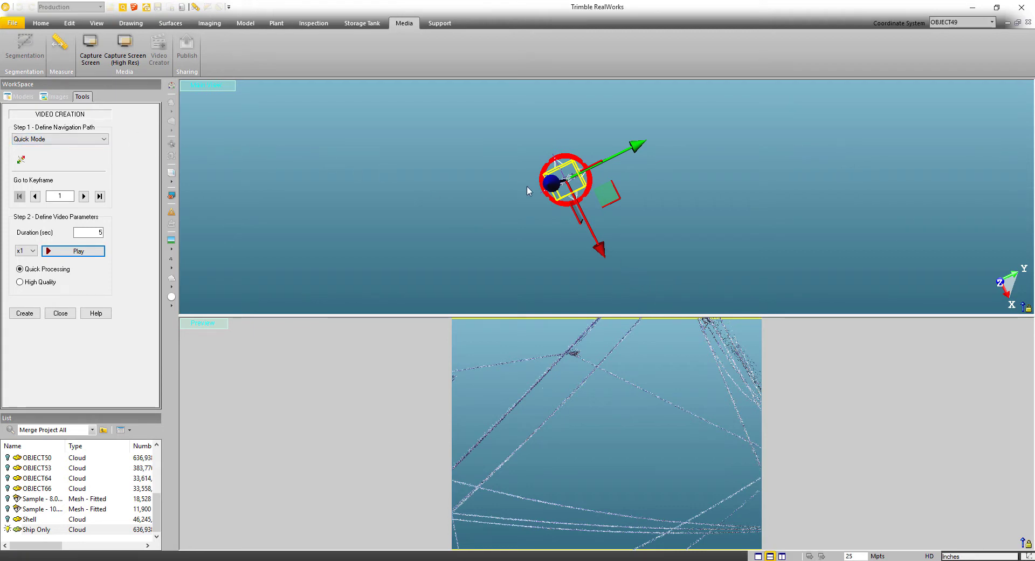
- Set the point size of the displayed ship cloud to 2 pixels
drag(525, 210, 522, 206)
drag(561, 171, 547, 212)
scroll(560, 195, up, 3)
scroll(561, 216, up, 5)
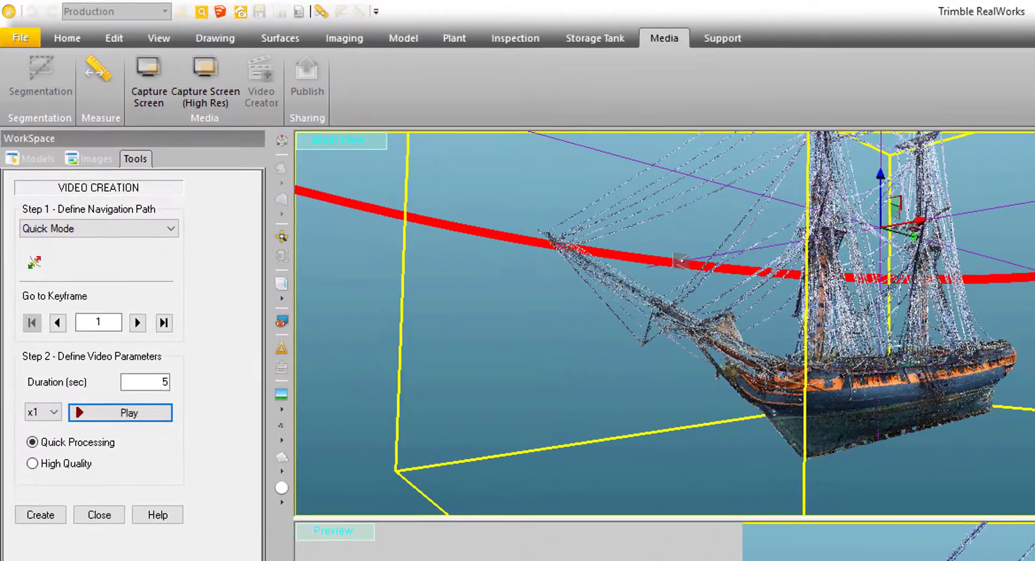
click(282, 442)
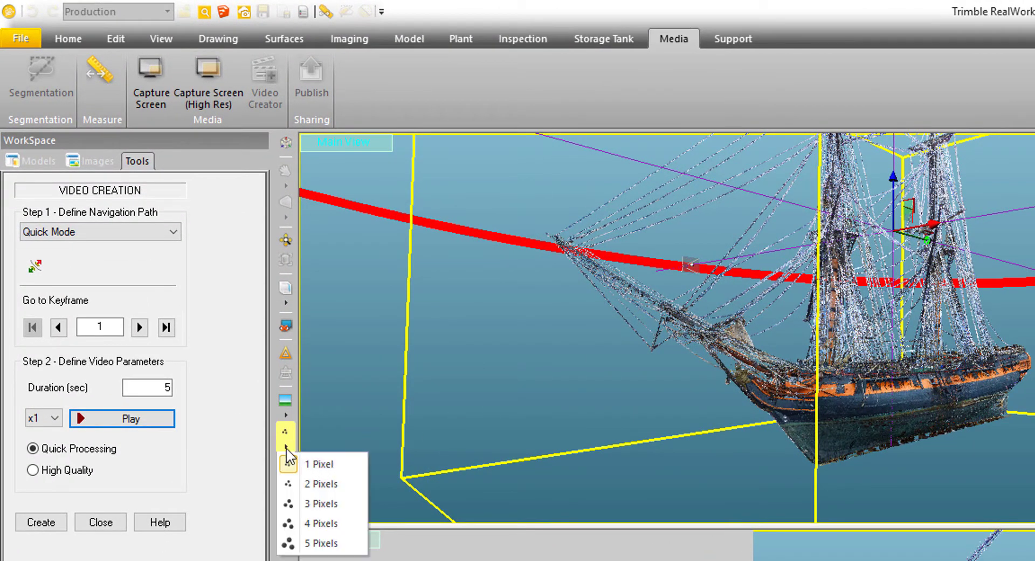
click(318, 484)
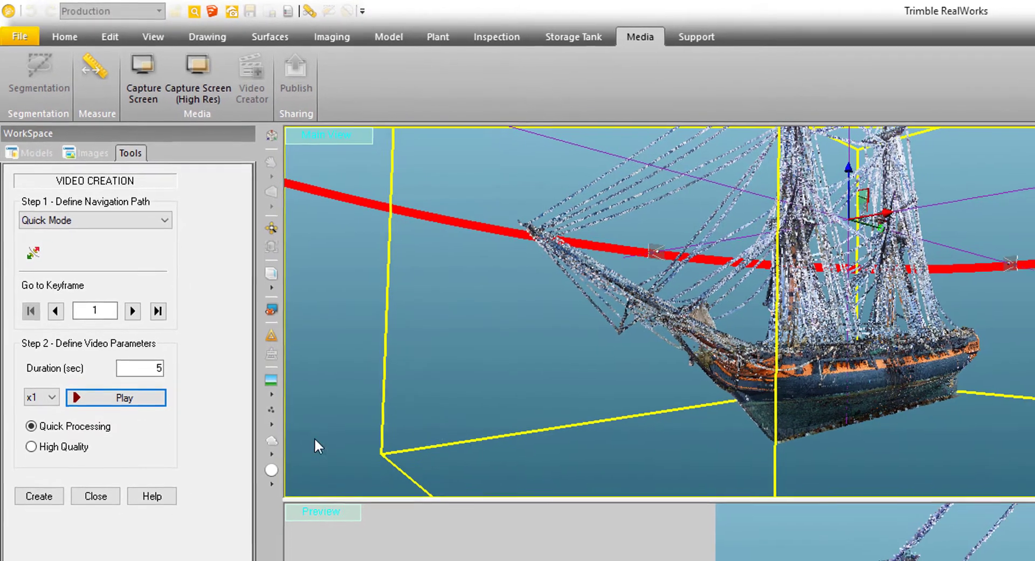
- Apply Ambient Shading to the ship cloud and turn on HD rendering
click(272, 477)
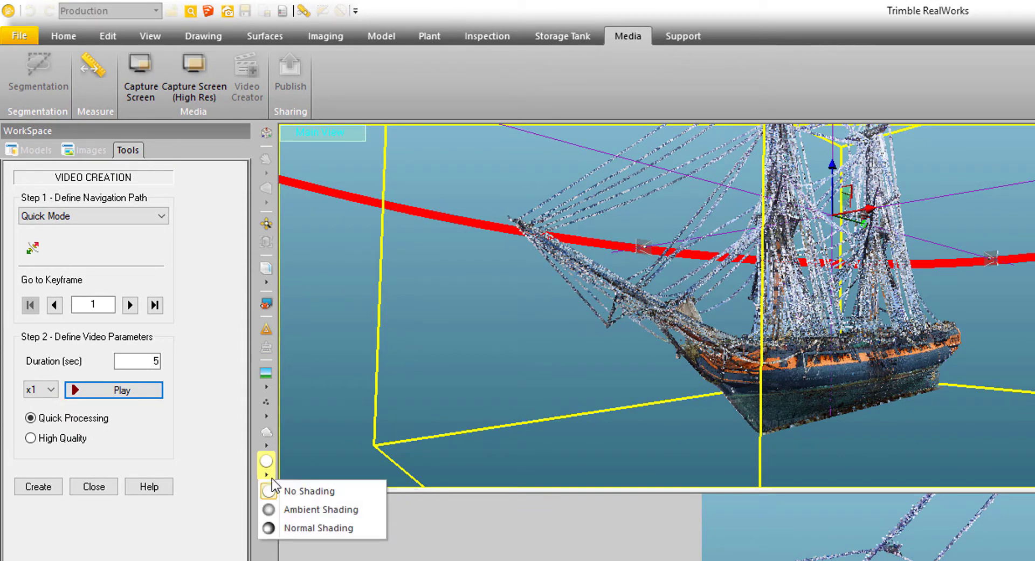
click(338, 509)
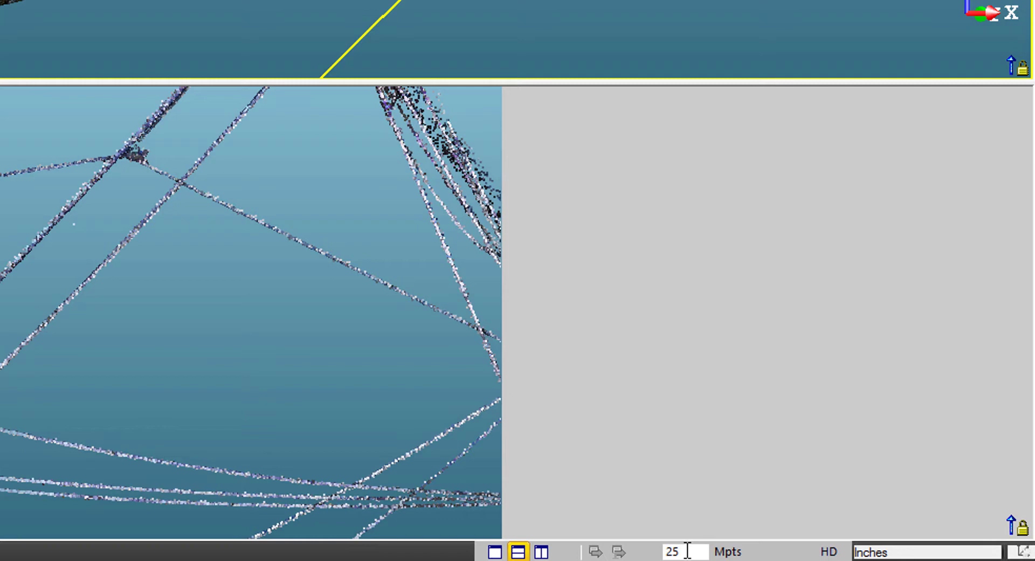
click(829, 551)
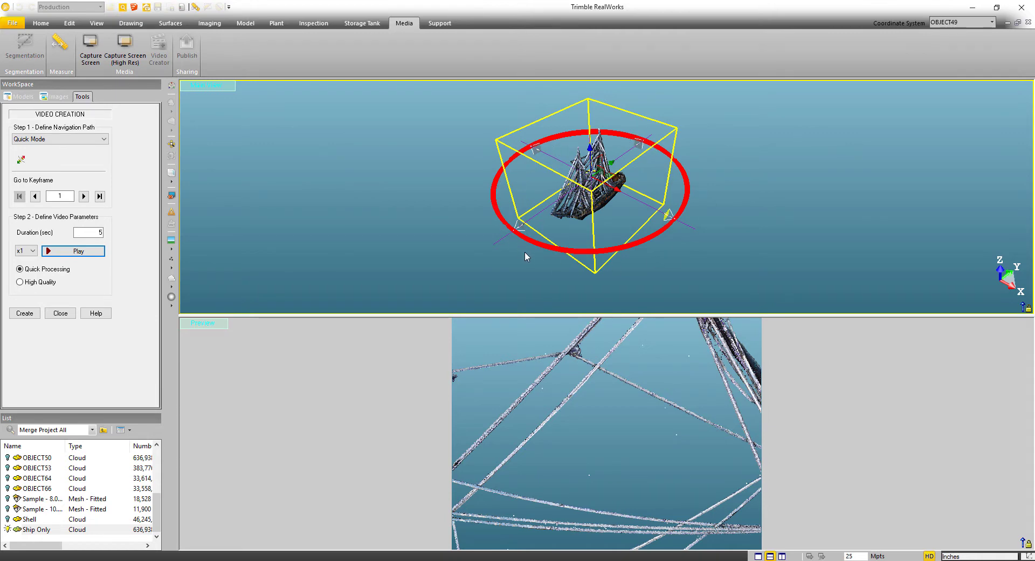
- Enlarge the circular camera path around the ship and adjust its height until the whole ship is framed in the preview
mouse_move(686, 186)
mouse_down()
mouse_move(920, 143)
mouse_move(933, 201)
mouse_up()
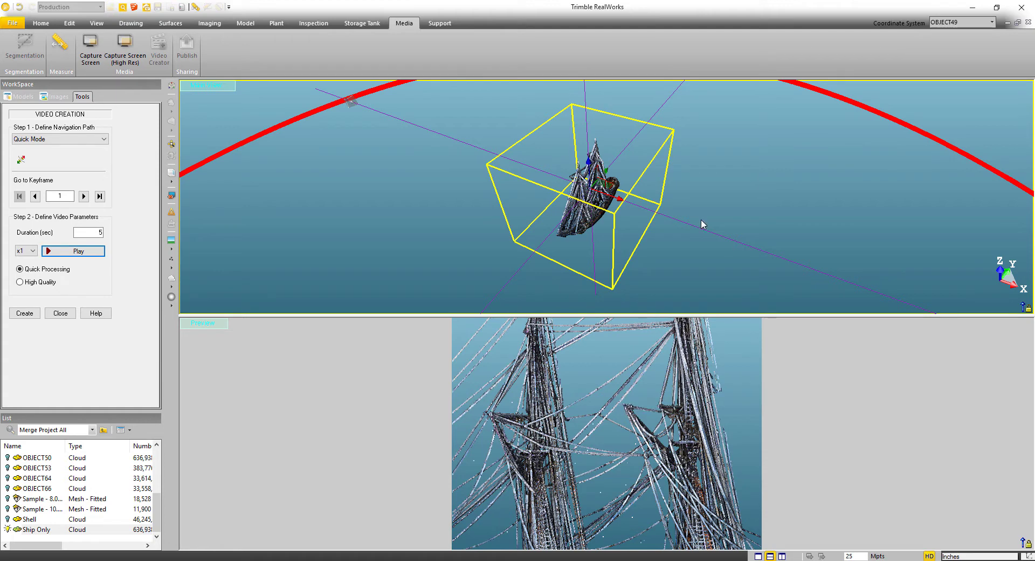
scroll(701, 219, down, 5)
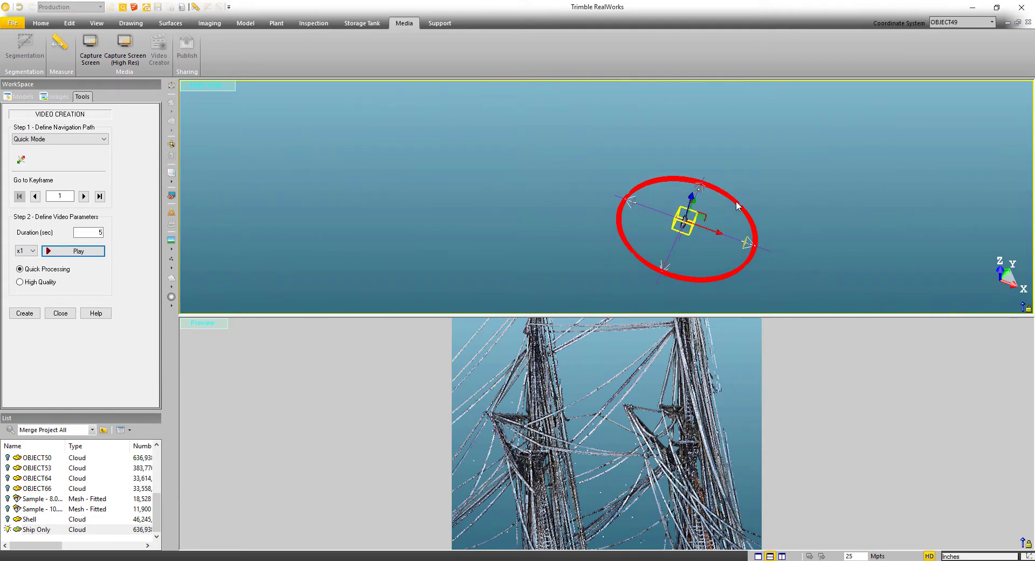
drag(739, 205, 841, 155)
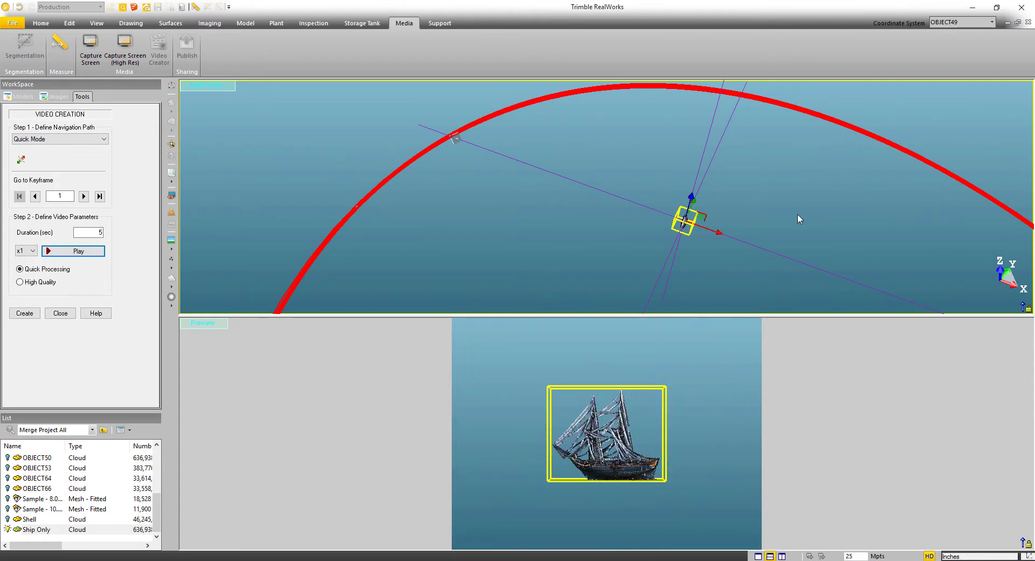
mouse_move(797, 213)
mouse_down()
mouse_move(779, 219)
mouse_move(860, 131)
mouse_move(829, 175)
mouse_move(806, 173)
mouse_move(793, 140)
mouse_move(769, 142)
mouse_up()
drag(781, 210, 766, 195)
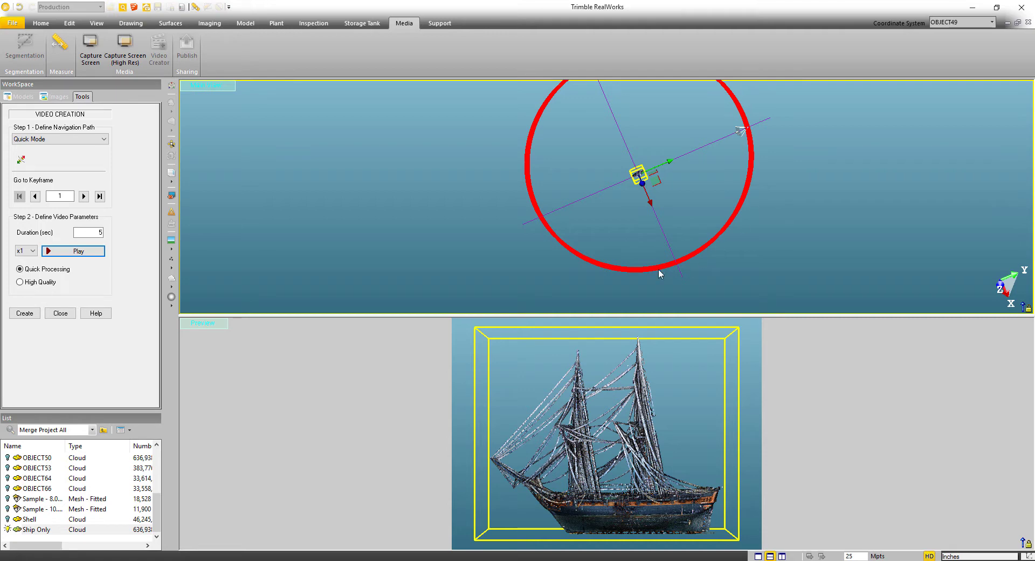
drag(771, 224, 655, 203)
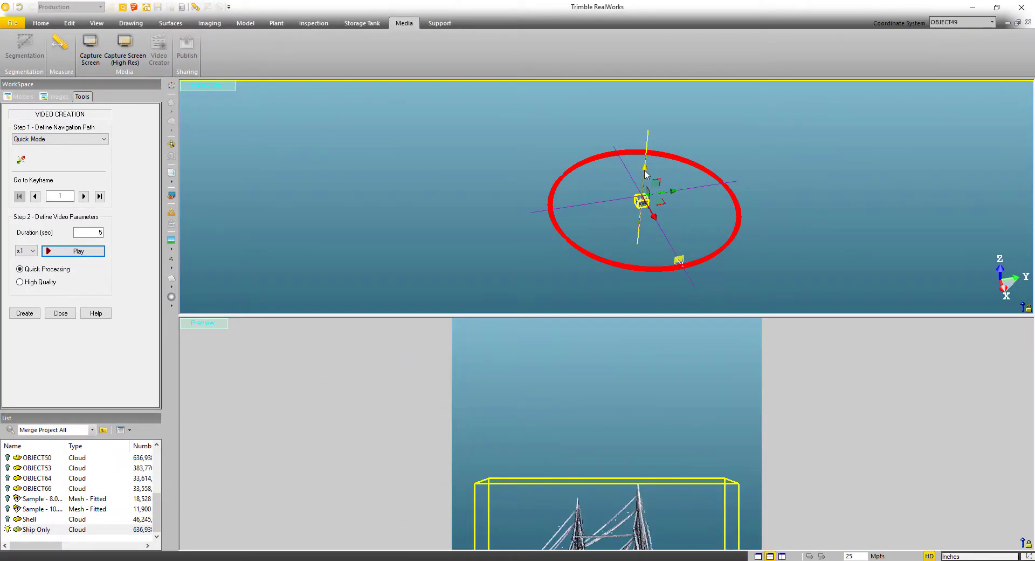
drag(645, 172, 646, 182)
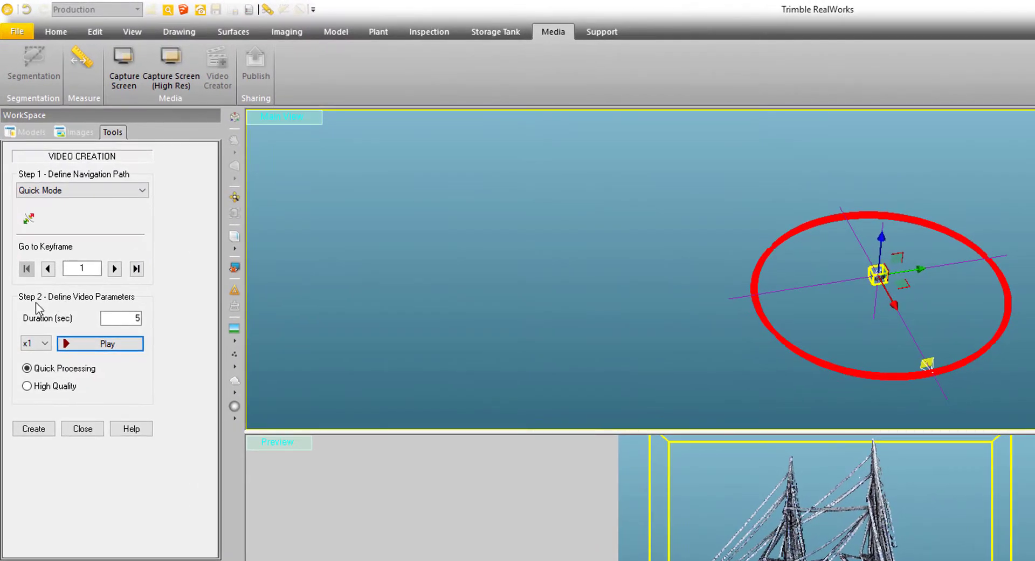
- Preview the circular camera path with a 5-second duration
double_click(135, 319)
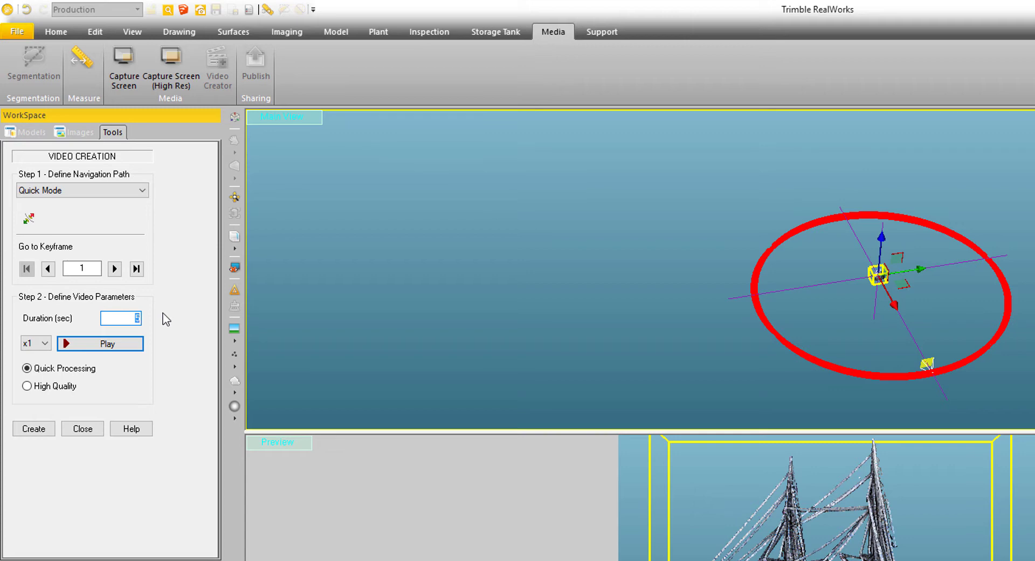
click(107, 347)
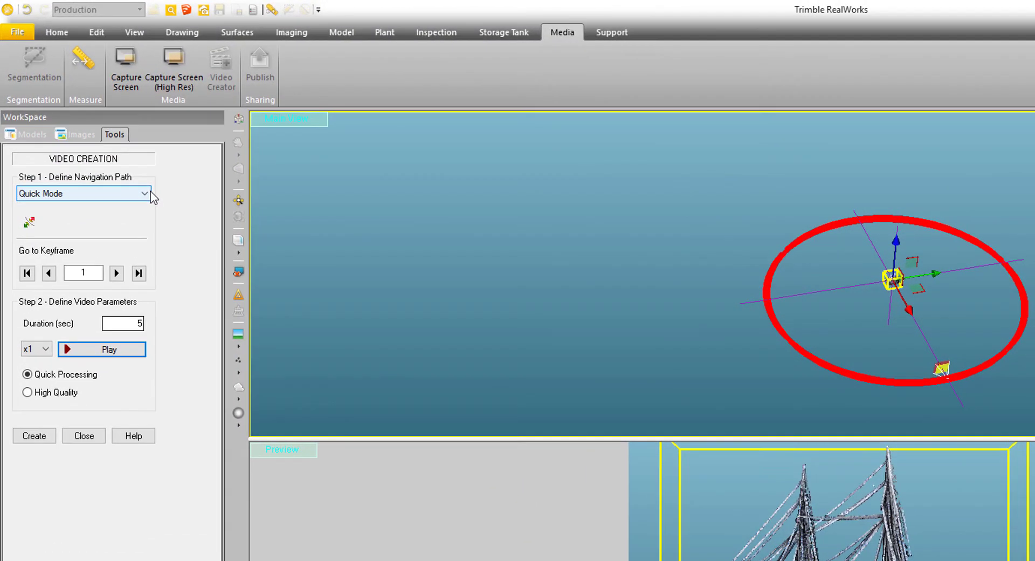
- Change the navigation path to Step By Step Mode and frame the ship from its stern as the starting view
click(145, 193)
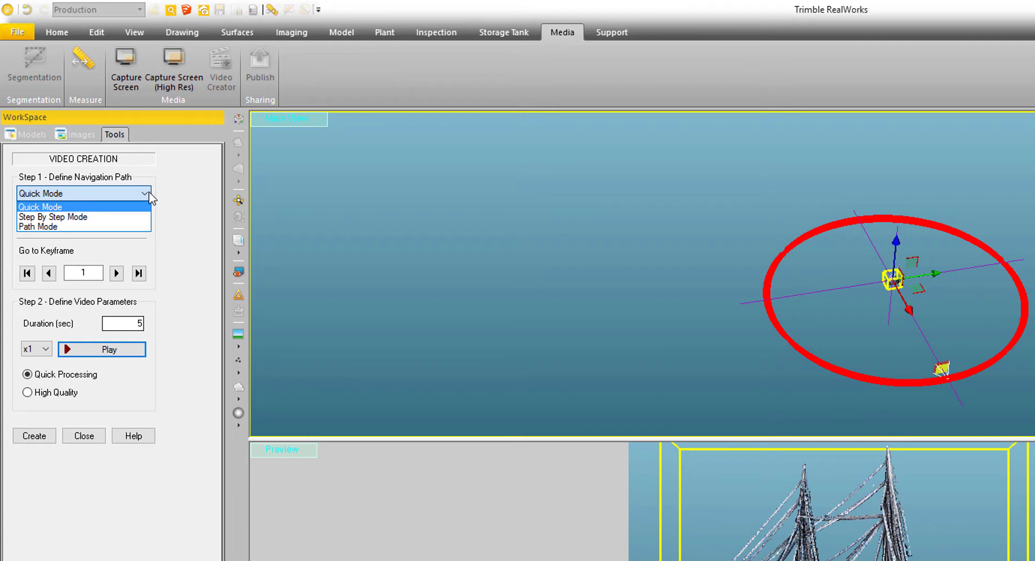
click(112, 217)
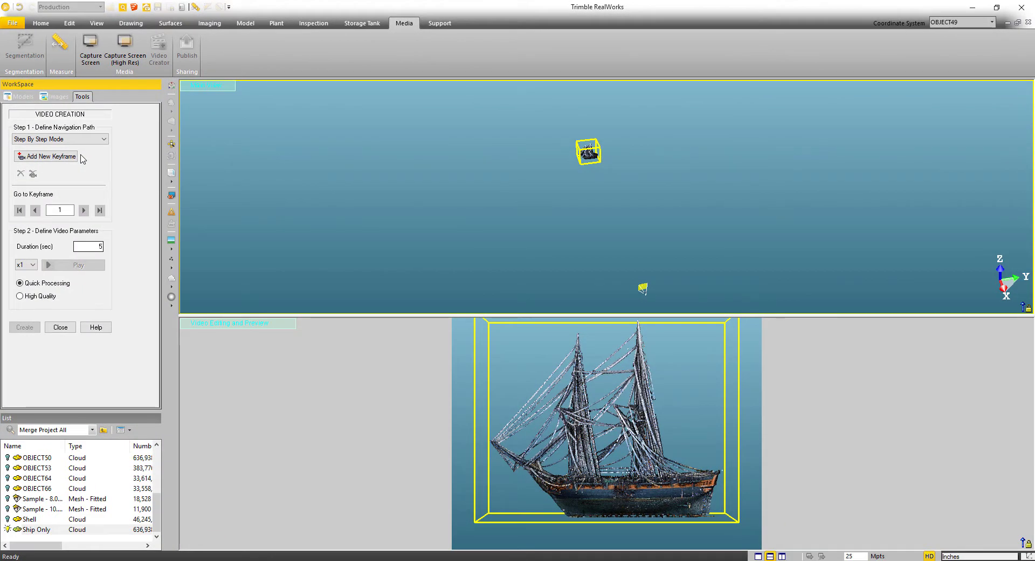
click(1003, 526)
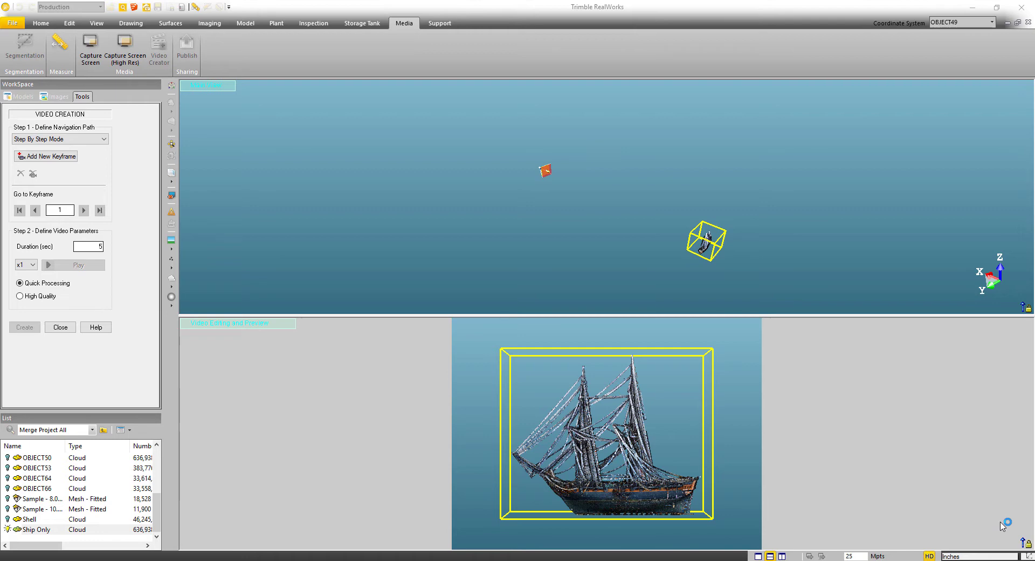
drag(634, 437, 559, 440)
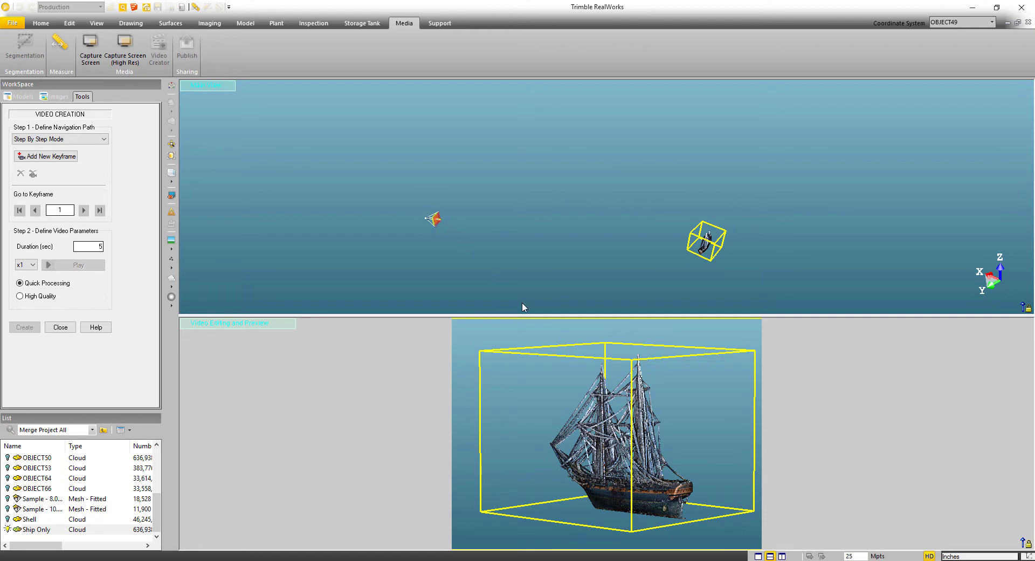
mouse_move(692, 495)
mouse_down()
mouse_move(527, 485)
mouse_move(641, 488)
mouse_move(593, 464)
mouse_move(527, 455)
mouse_move(545, 464)
mouse_move(563, 432)
mouse_move(651, 530)
mouse_move(663, 473)
mouse_move(686, 494)
mouse_up()
scroll(627, 250, down, 5)
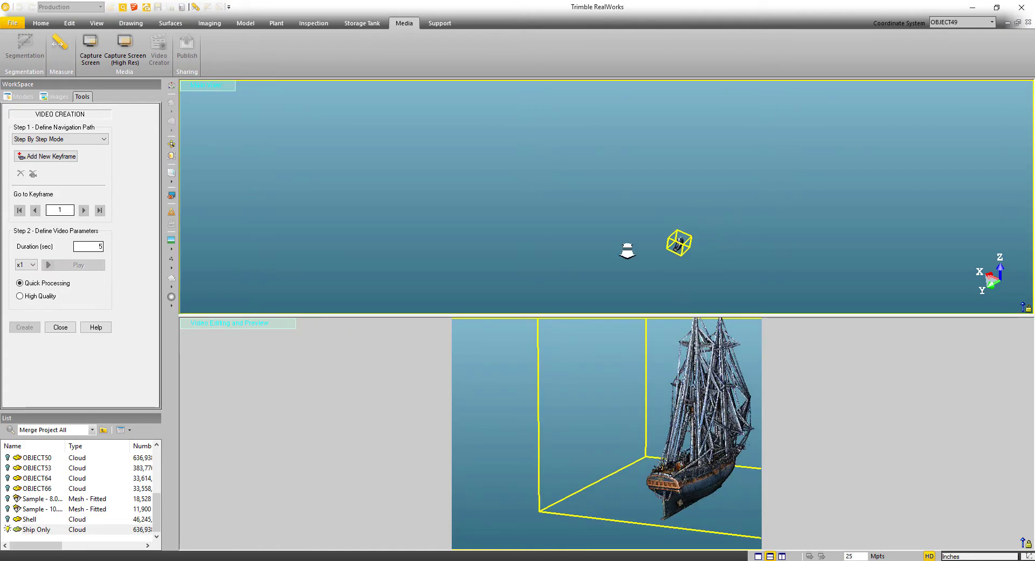
drag(677, 273, 687, 268)
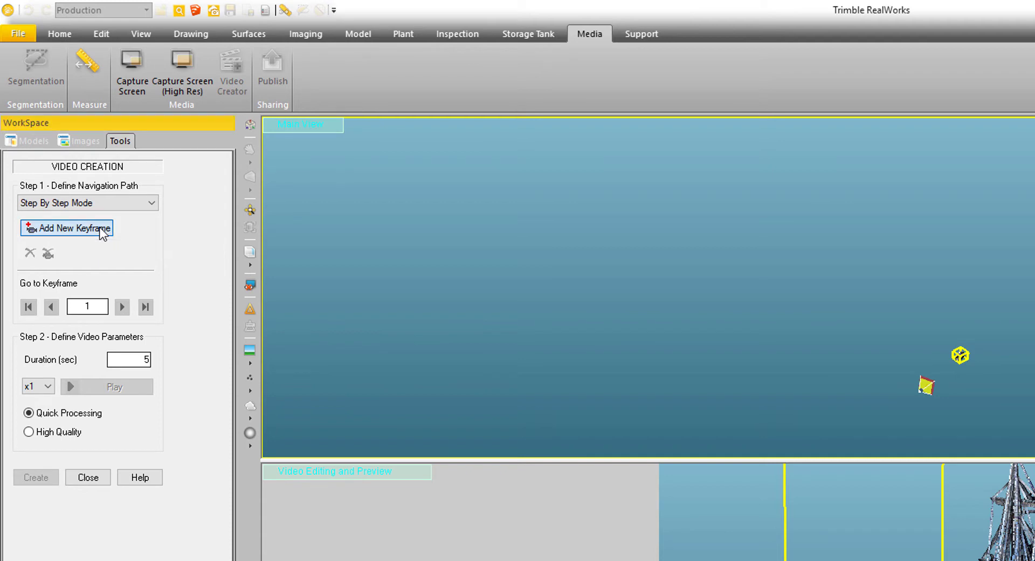
- Try a second keyframe facing the ship's side, play the path, and delete that keyframe
click(101, 229)
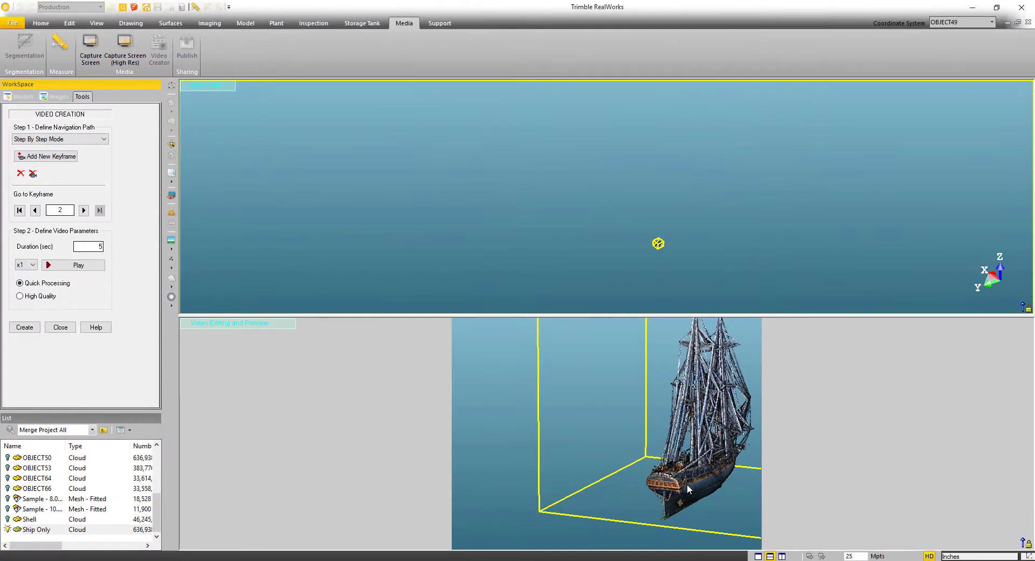
click(685, 484)
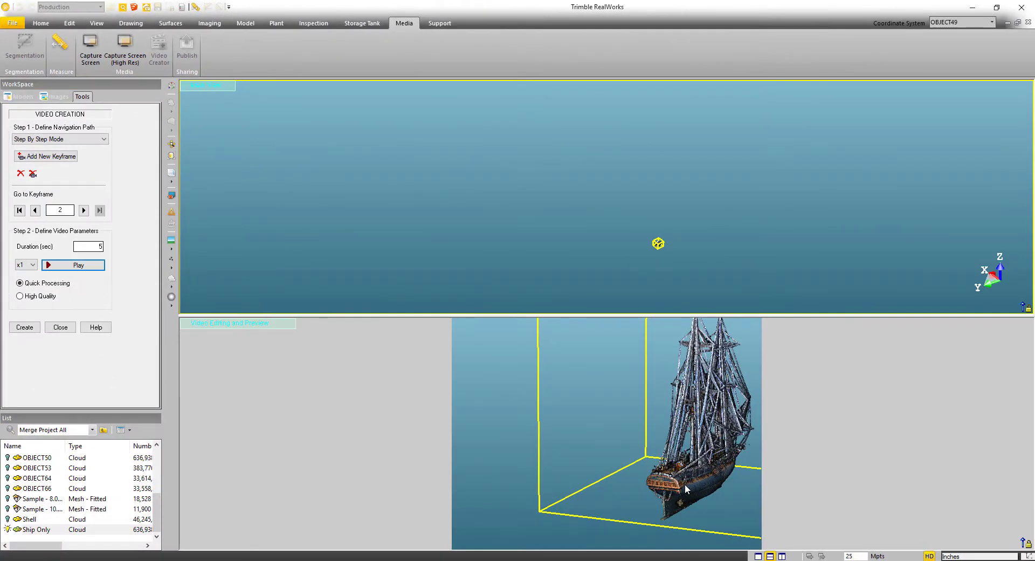
mouse_move(684, 484)
mouse_down()
mouse_move(521, 451)
mouse_move(478, 464)
mouse_move(526, 476)
mouse_up()
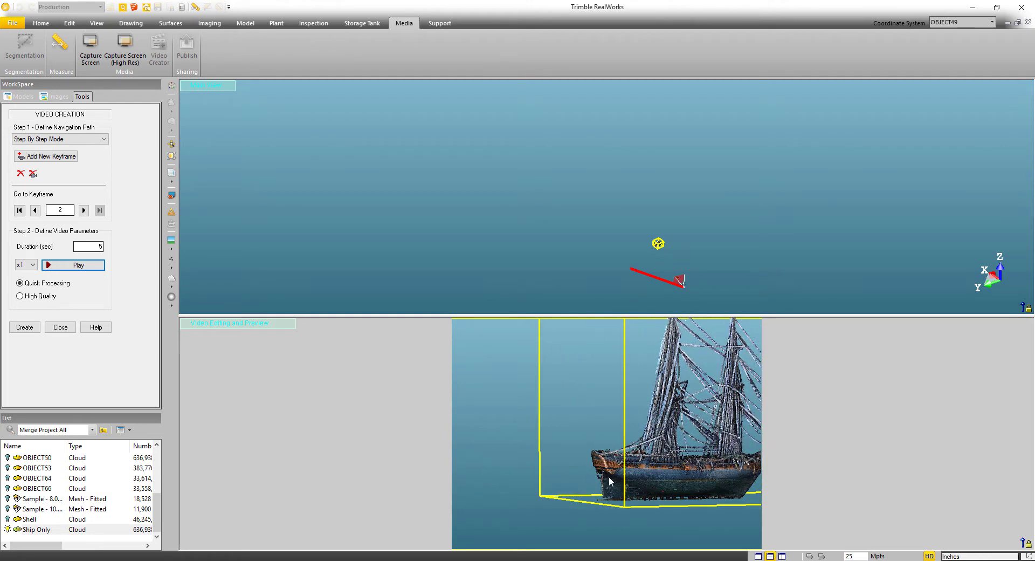
drag(611, 481, 682, 487)
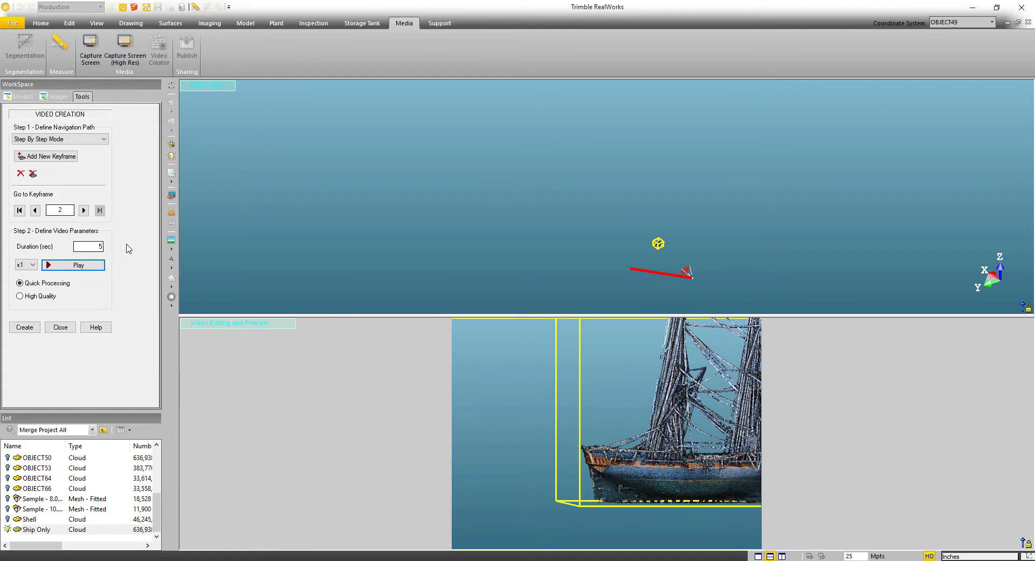
click(79, 265)
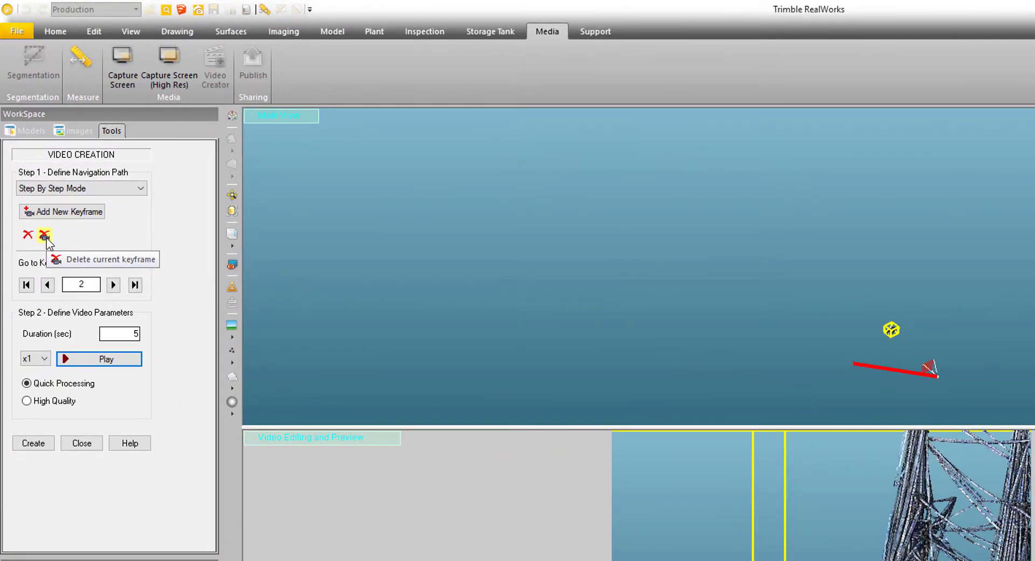
click(44, 235)
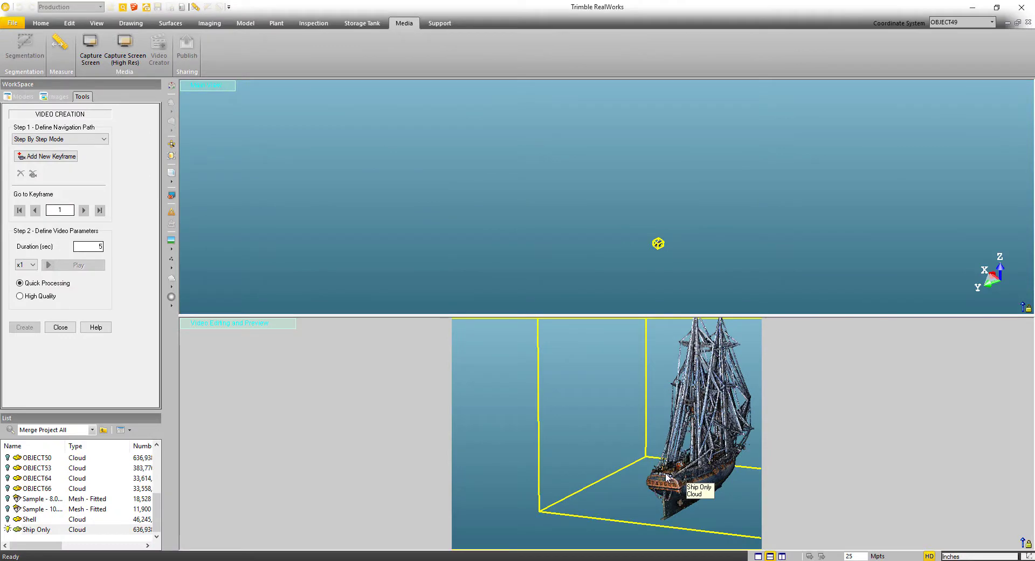
- Shift the stern view closer to the preview's centre and add a new keyframe that swings around to the ship's side
mouse_move(667, 477)
middle_down()
mouse_move(600, 442)
mouse_move(520, 439)
middle_up()
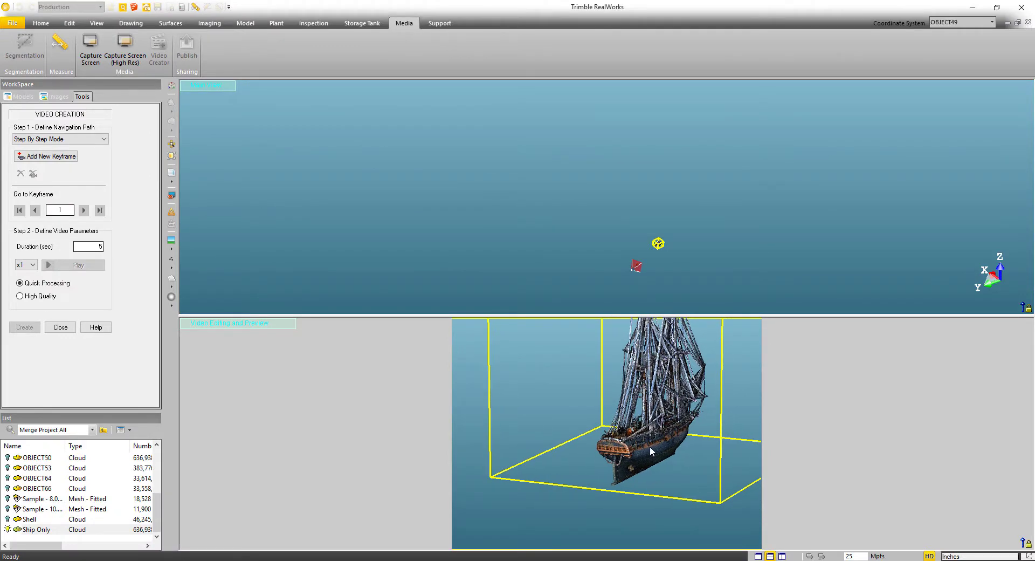
middle_drag(650, 449, 634, 445)
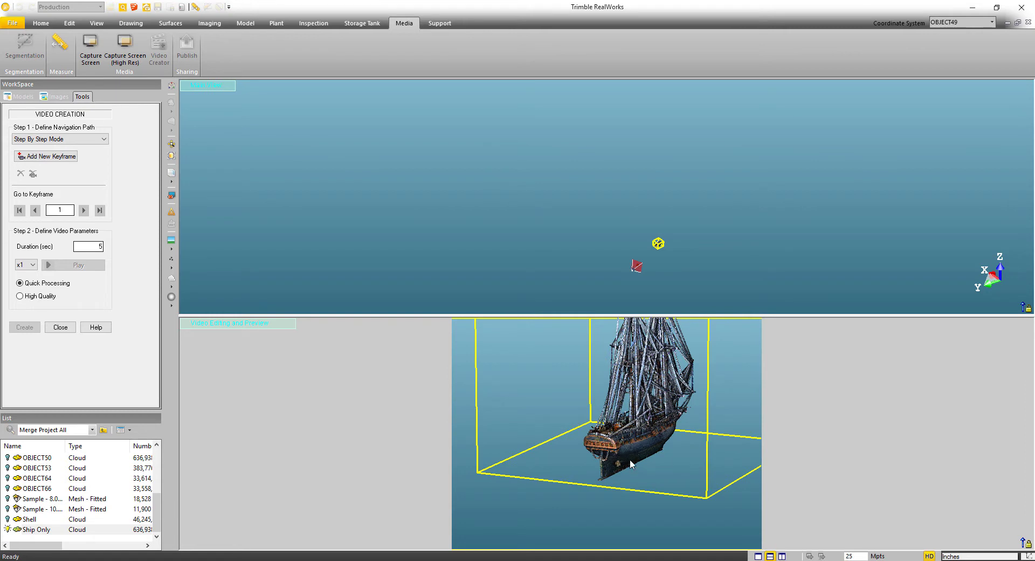
click(64, 158)
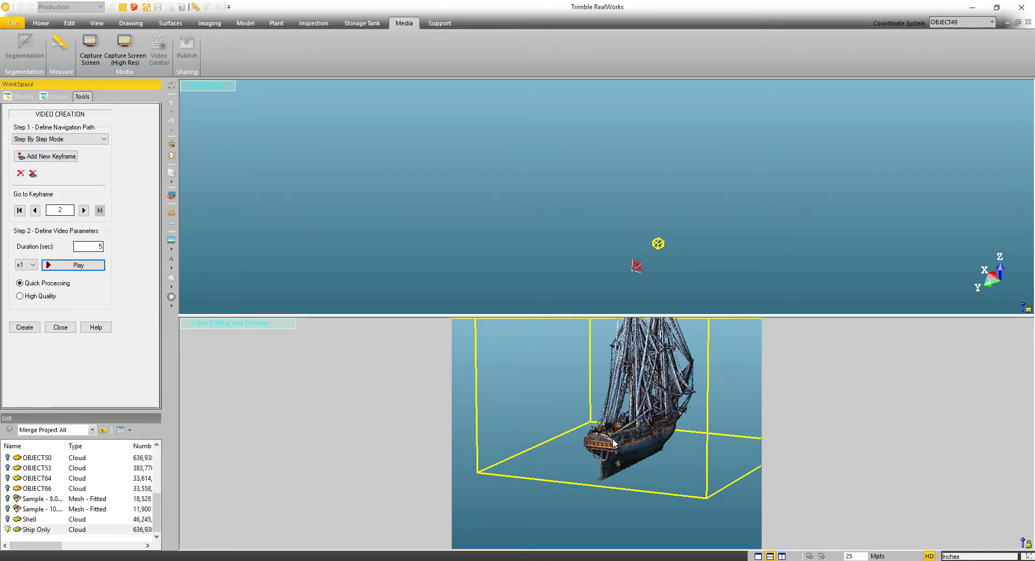
mouse_move(614, 443)
mouse_down()
mouse_move(499, 425)
mouse_move(517, 439)
mouse_up()
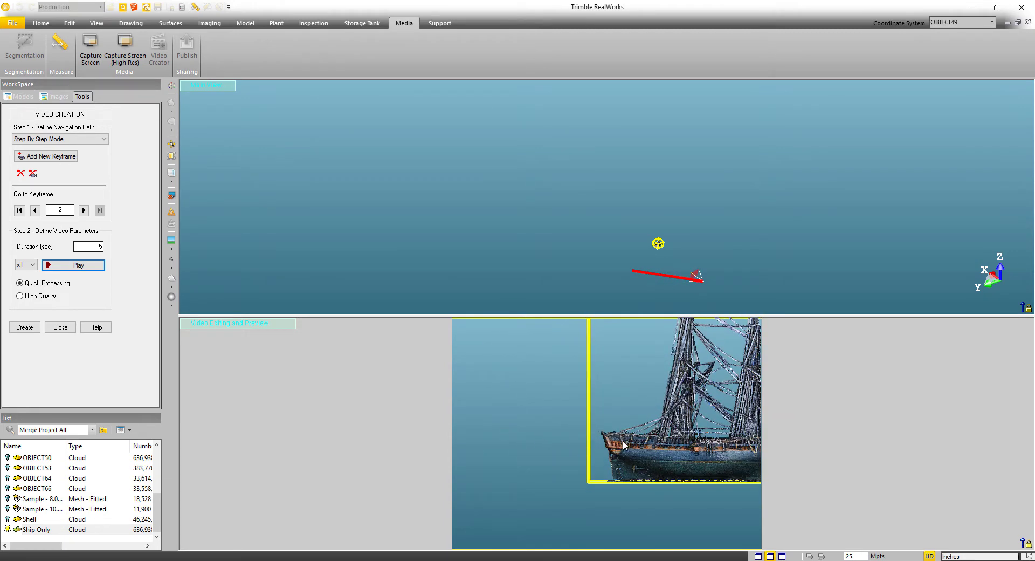
- Preview the camera path between the two keyframes and set the video duration to 10 seconds
click(66, 267)
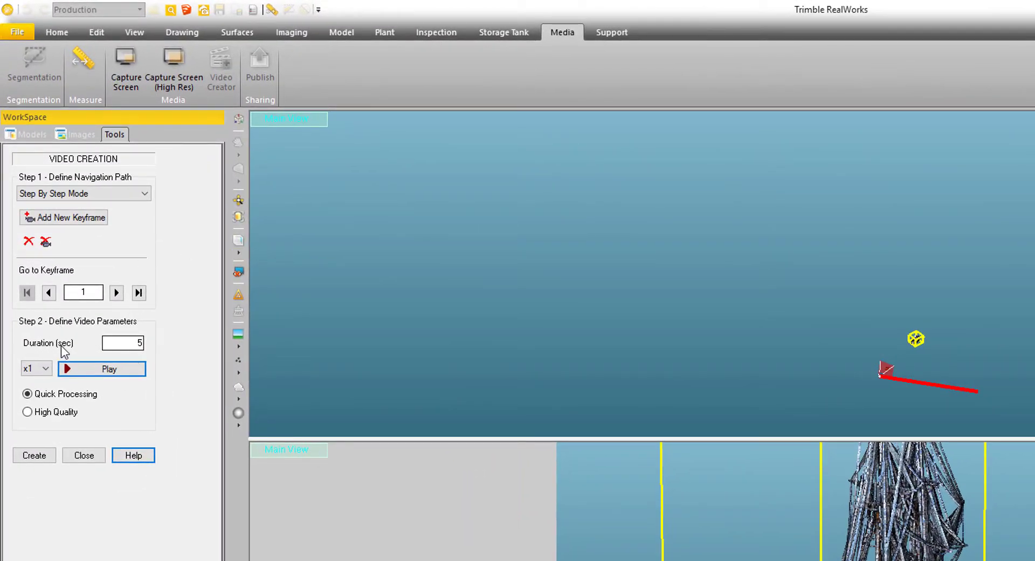
double_click(141, 342)
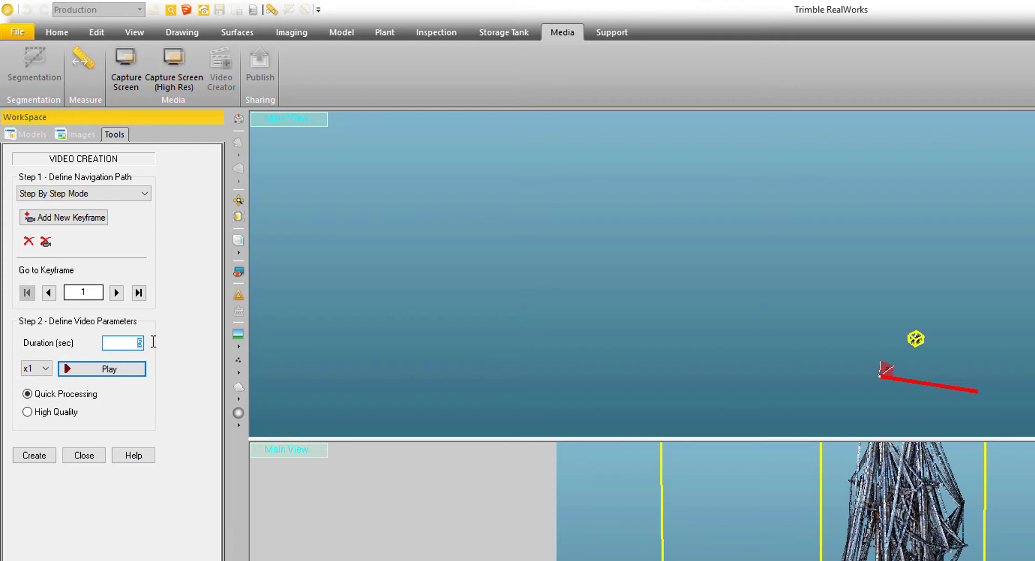
text(10)
- Create the video as ship.avi in the HMS folder at HD 1080p resolution with the Uncompressed codec
click(34, 455)
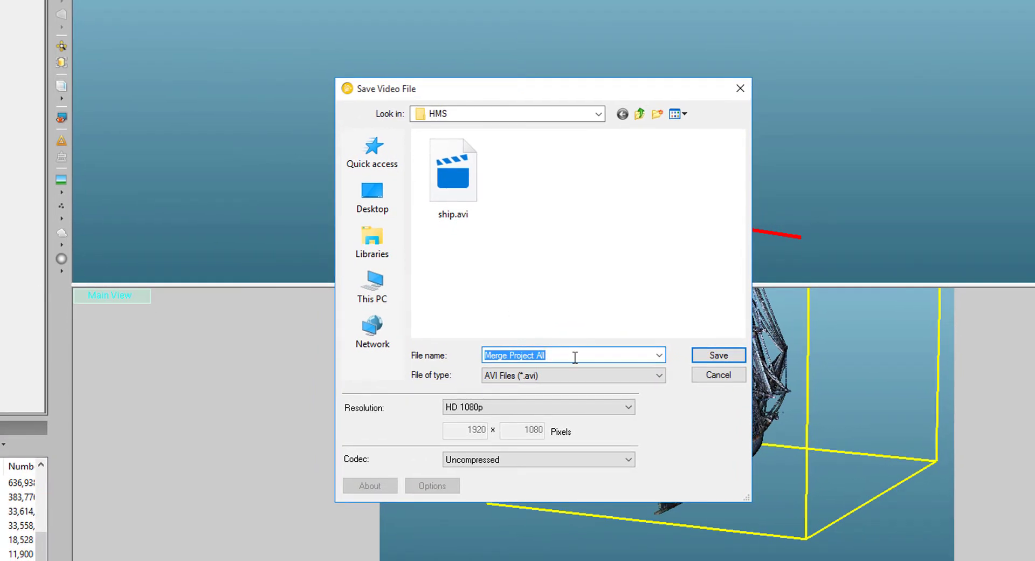
click(470, 175)
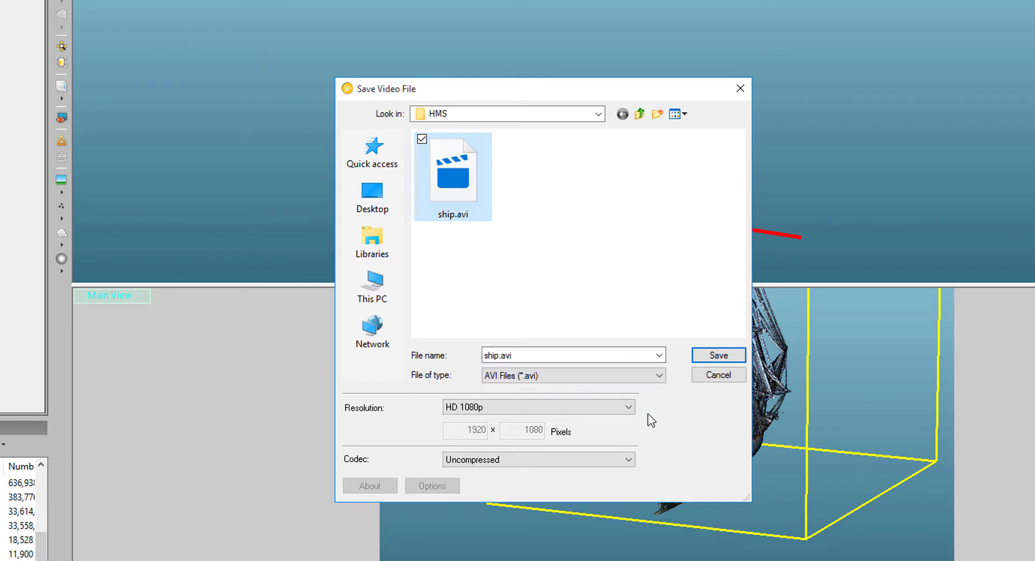
click(625, 407)
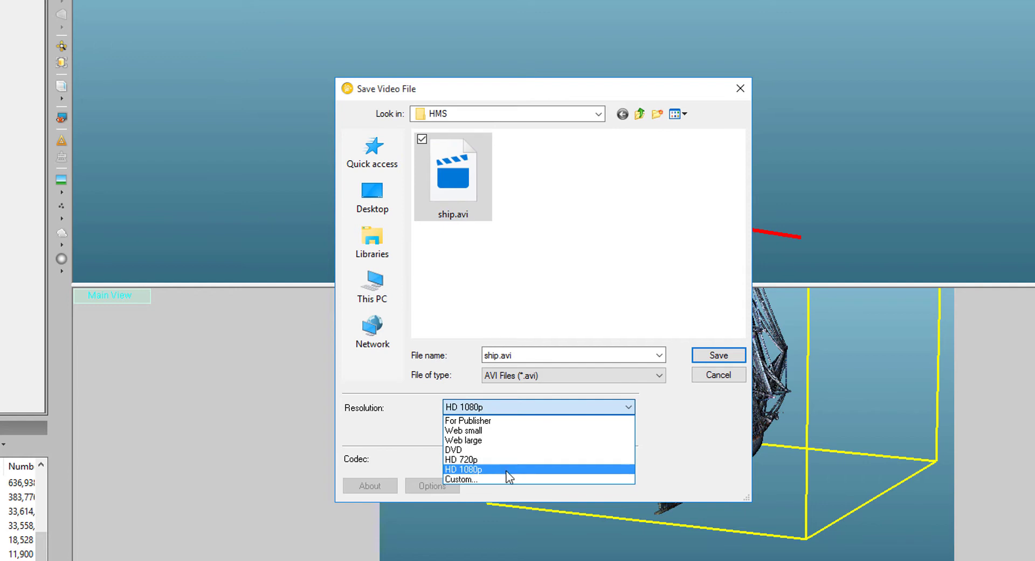
click(507, 470)
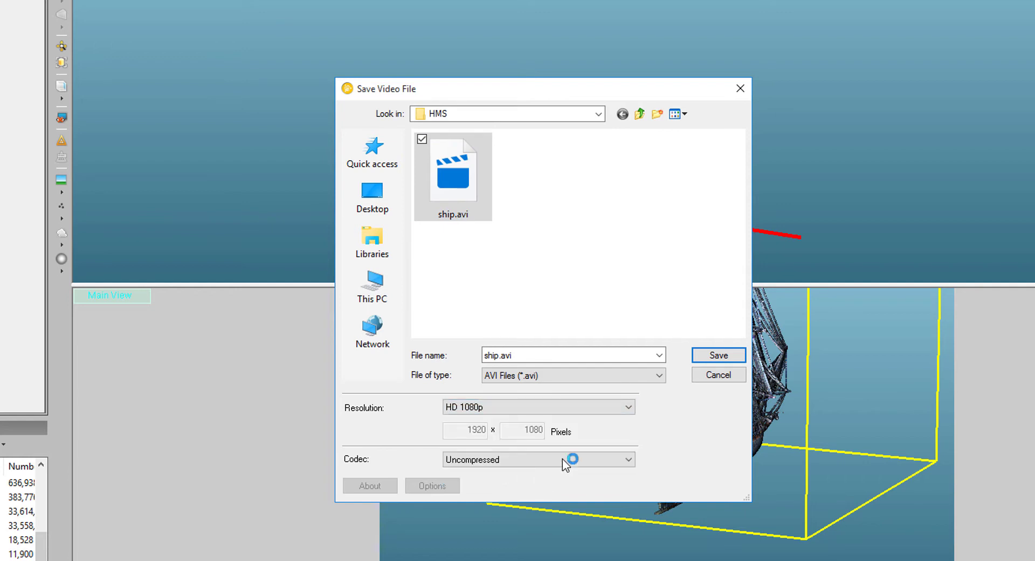
click(628, 462)
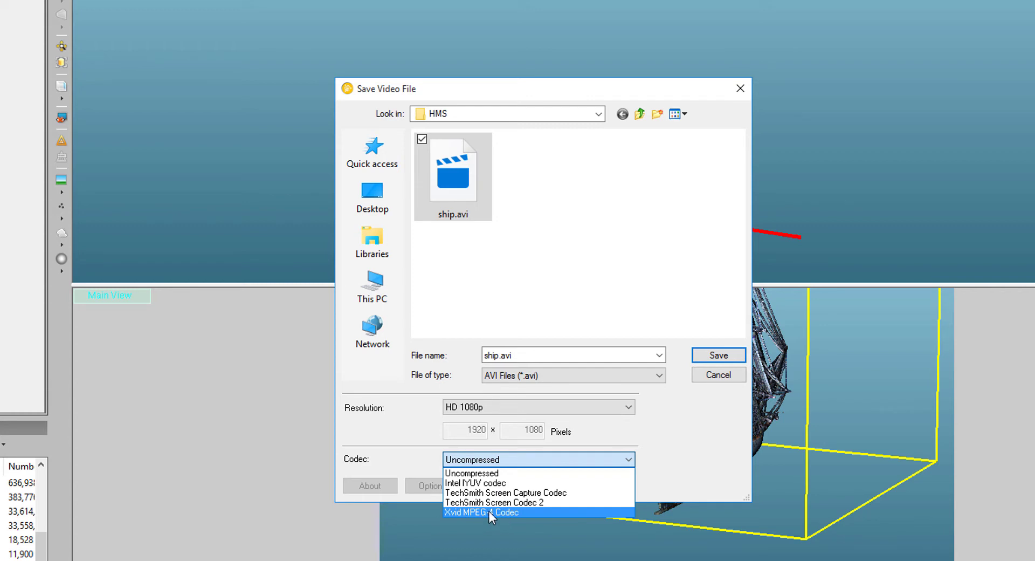
click(695, 438)
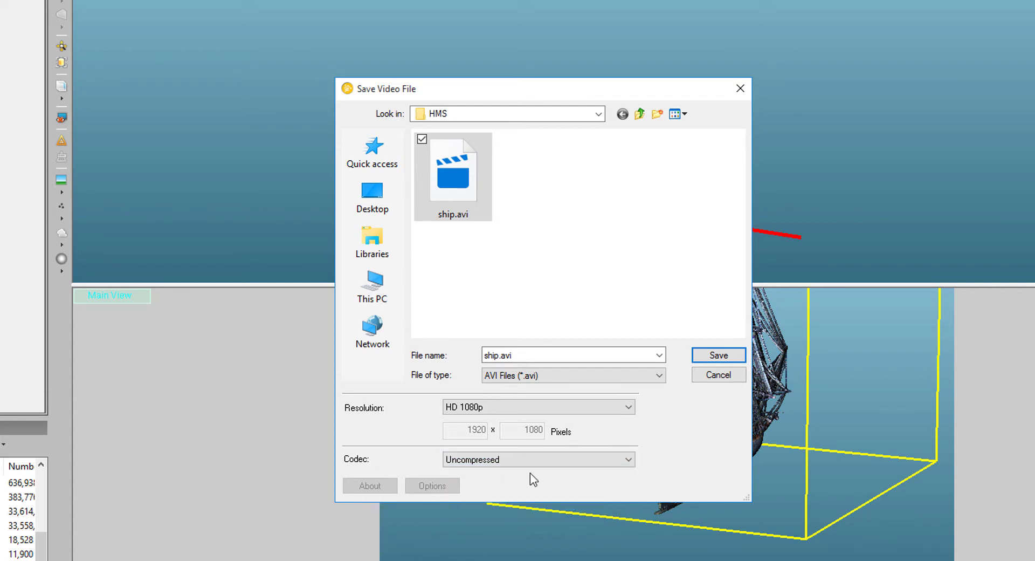
click(733, 358)
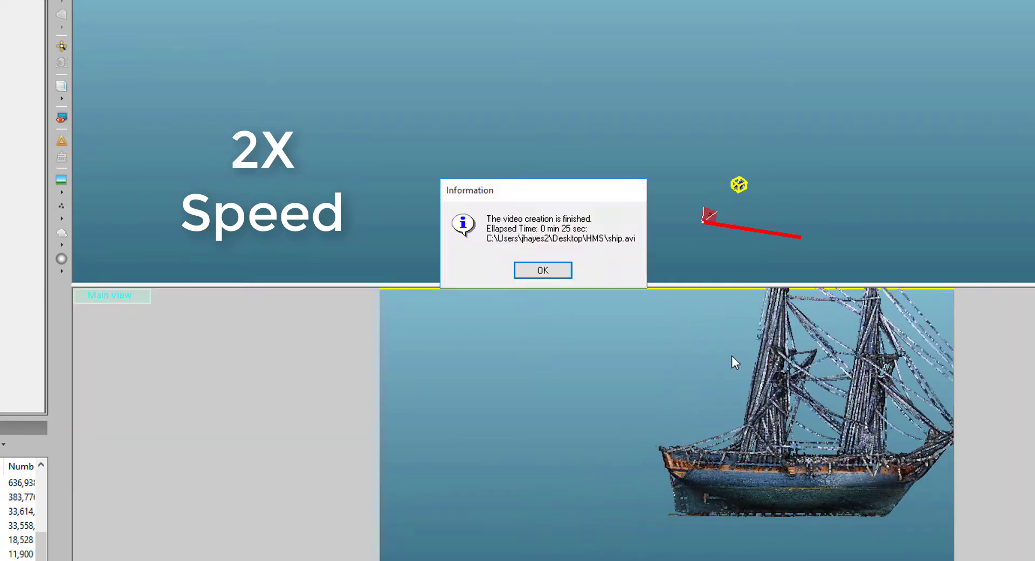
click(536, 274)
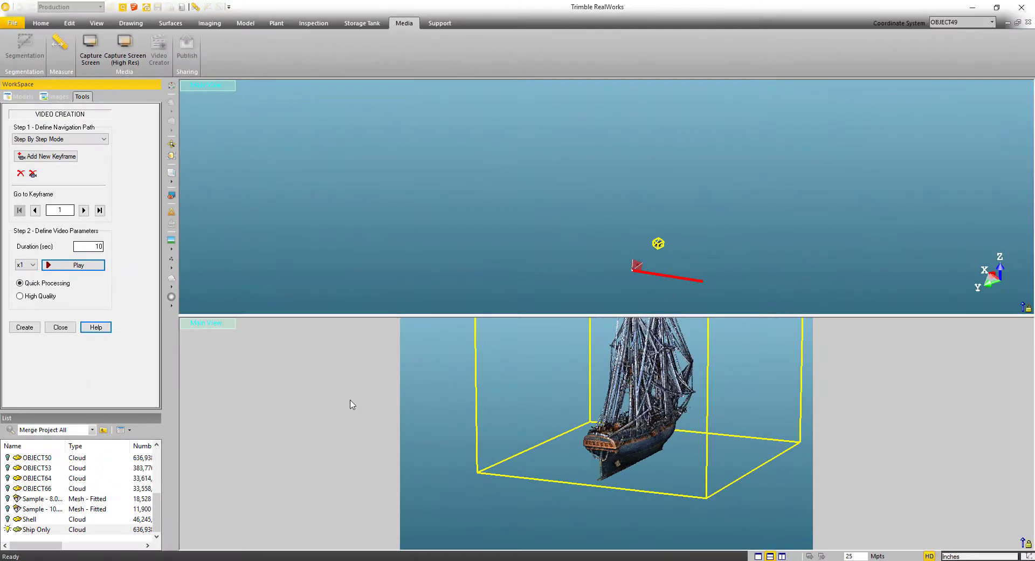
- Switch to the HMS folder in File Explorer, watch ship.avi in the video player, and close the player
mouse_move(278, 560)
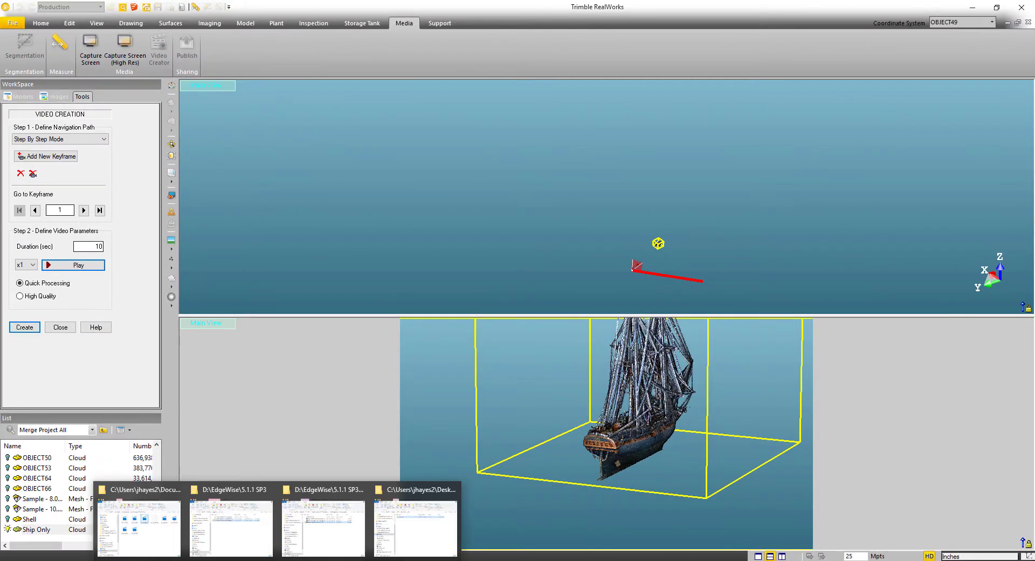
click(419, 539)
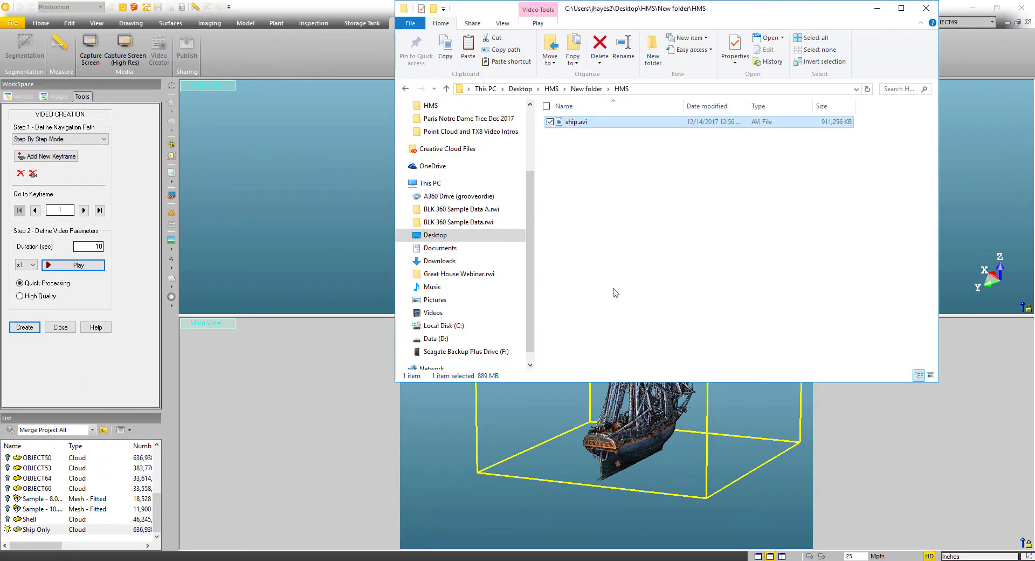
double_click(593, 125)
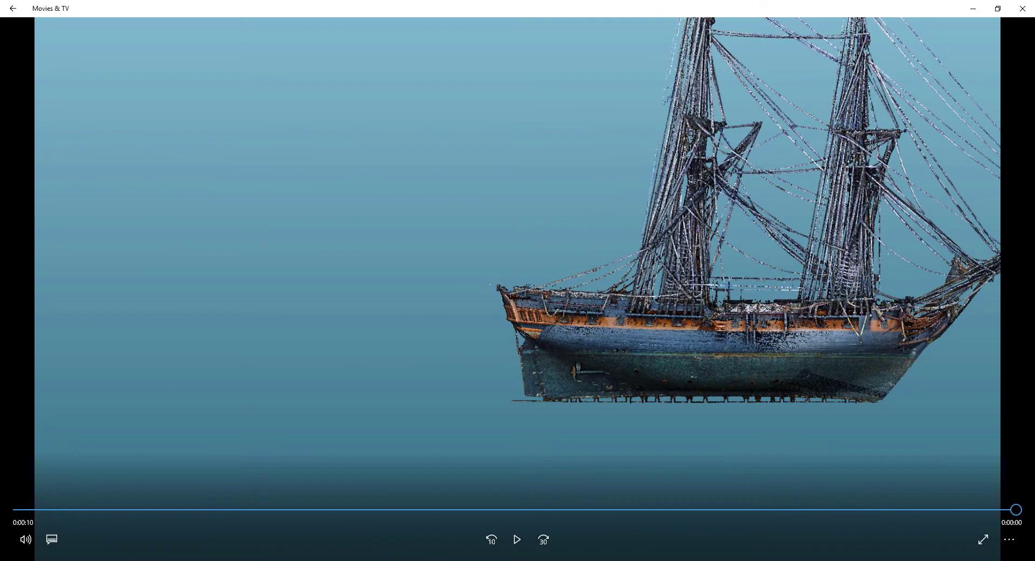
click(1024, 8)
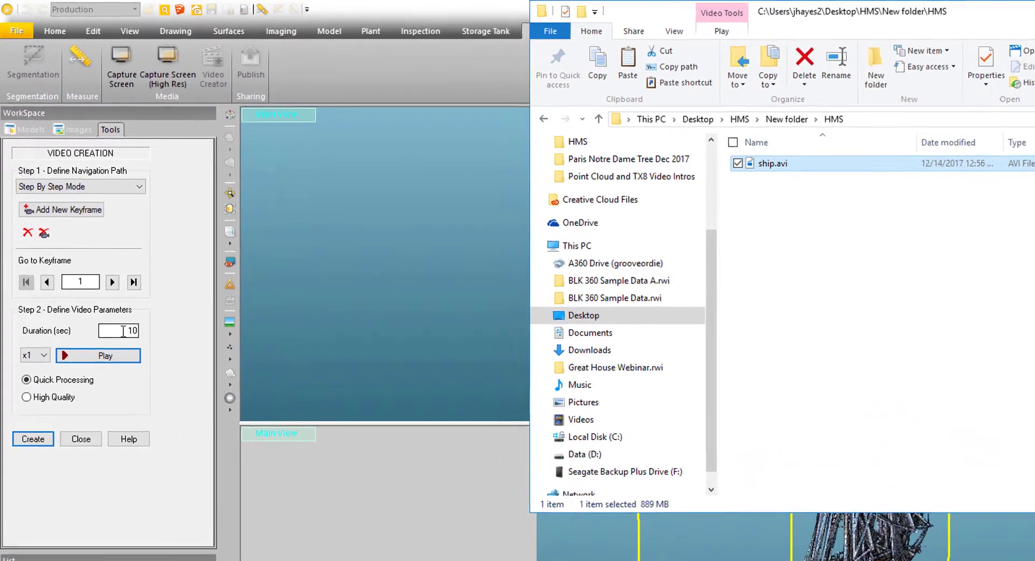
- Set the video duration to 20 seconds and preview the step-by-step camera path
click(148, 254)
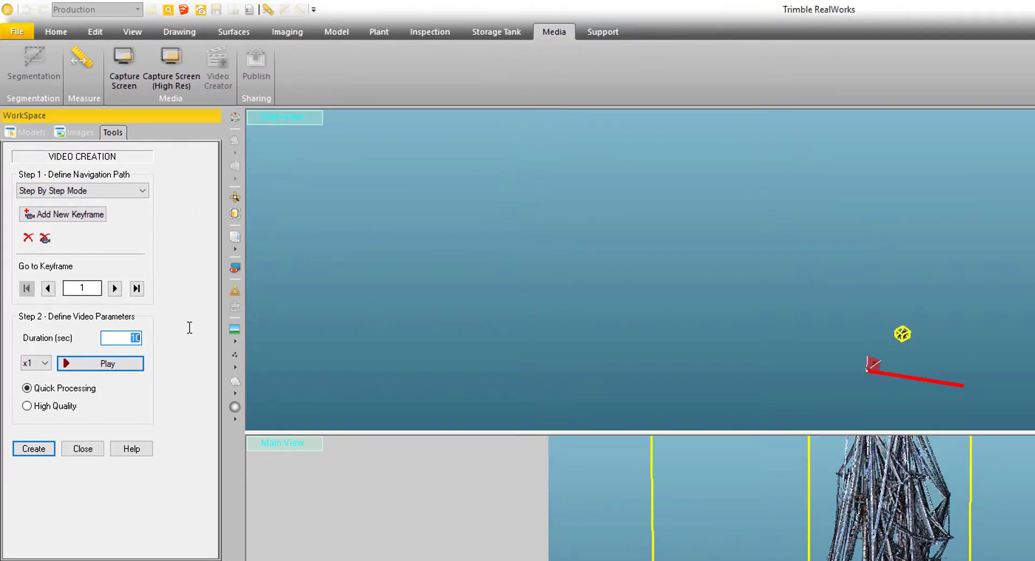
text(20)
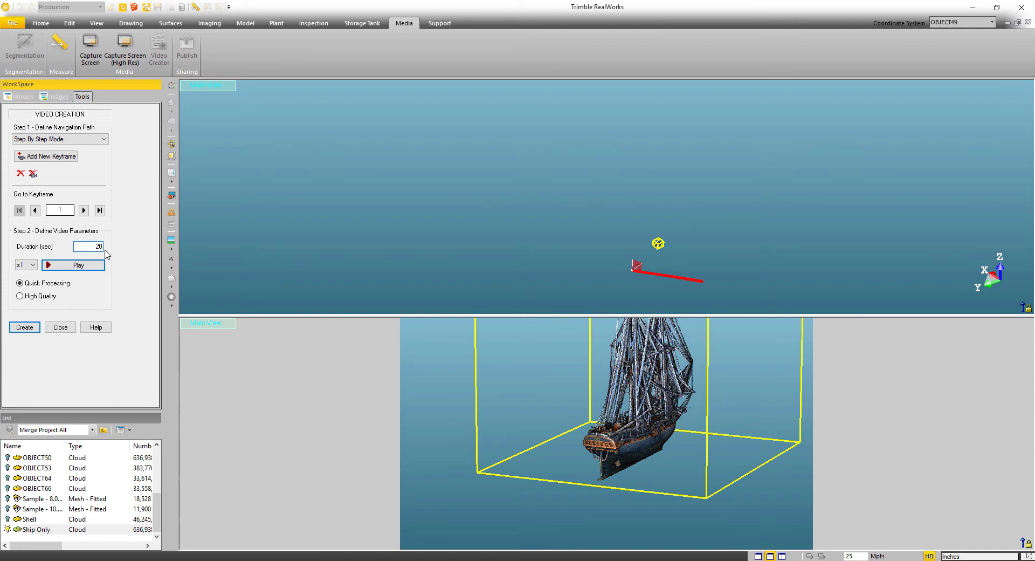
click(99, 264)
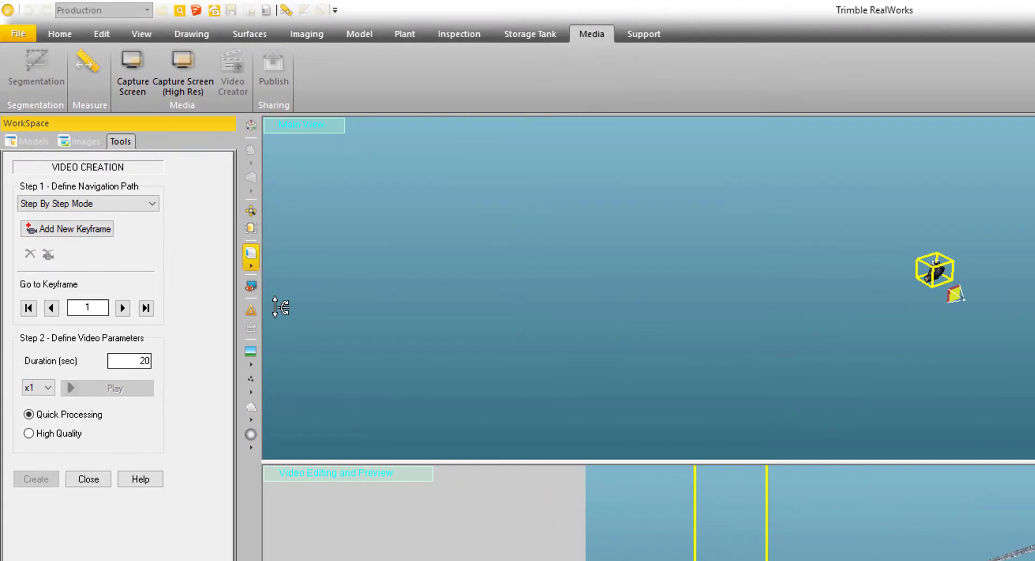
- Change the navigation path to Path Mode and start drawing a new path over the ship's top view
click(148, 204)
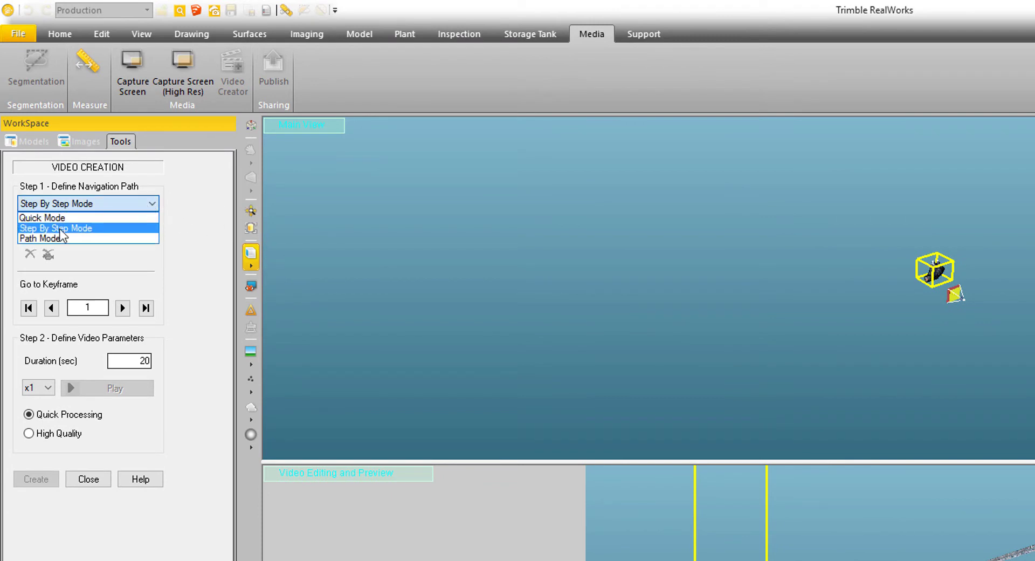
click(44, 238)
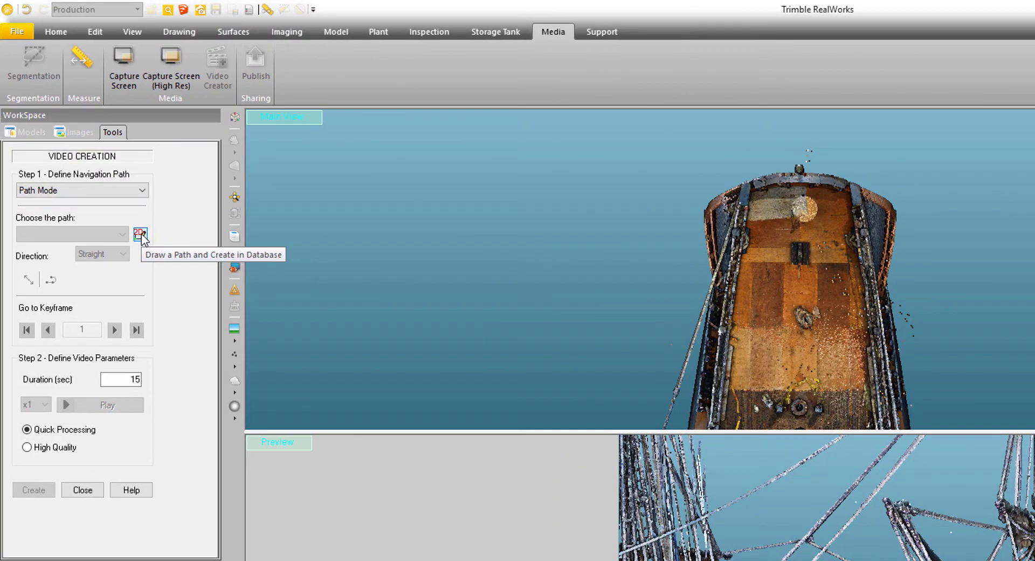
click(141, 234)
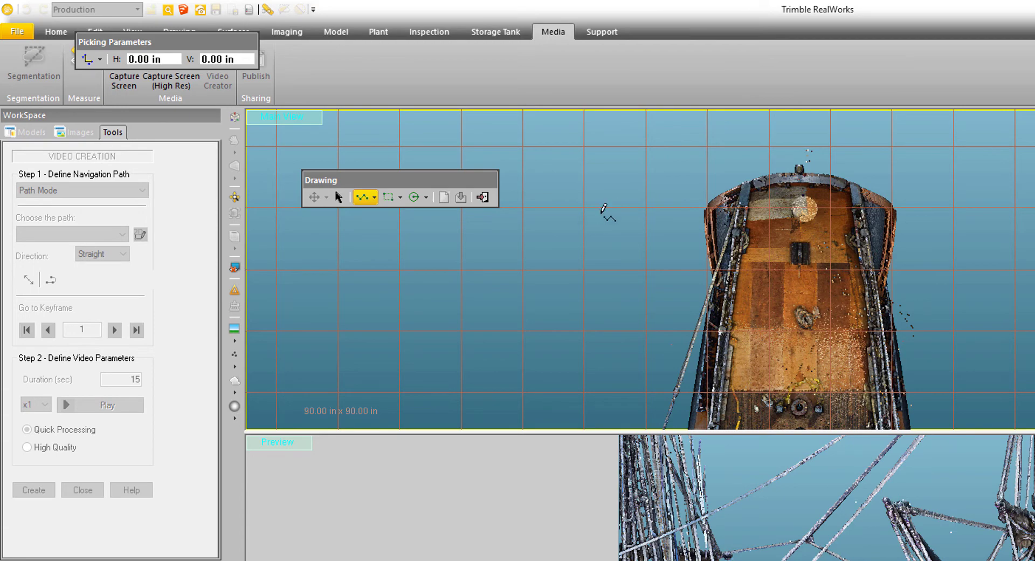
- Draw the first segments of the camera path along the deck from aft toward midship, keeping Line mode
drag(802, 348, 685, 79)
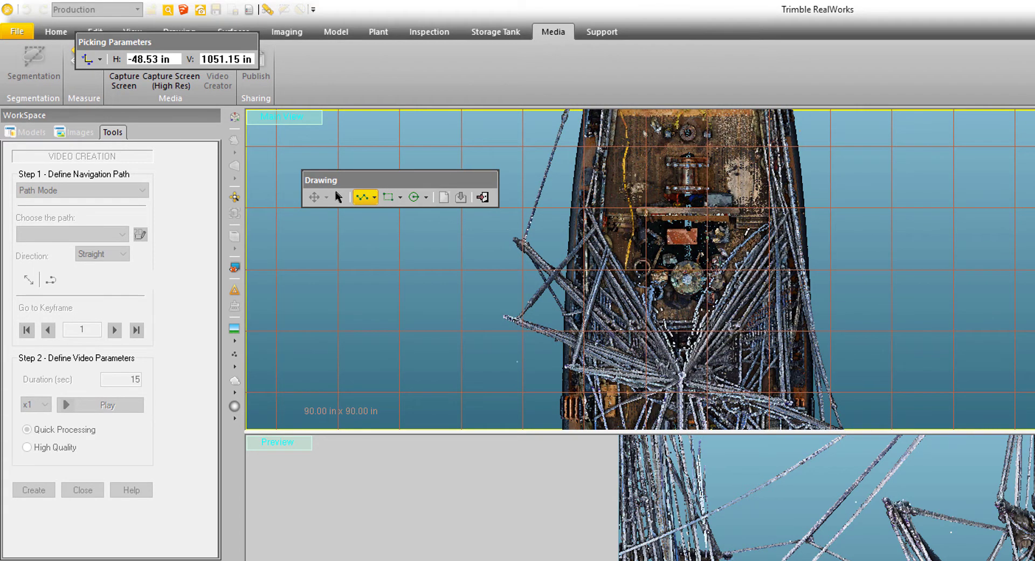
click(752, 239)
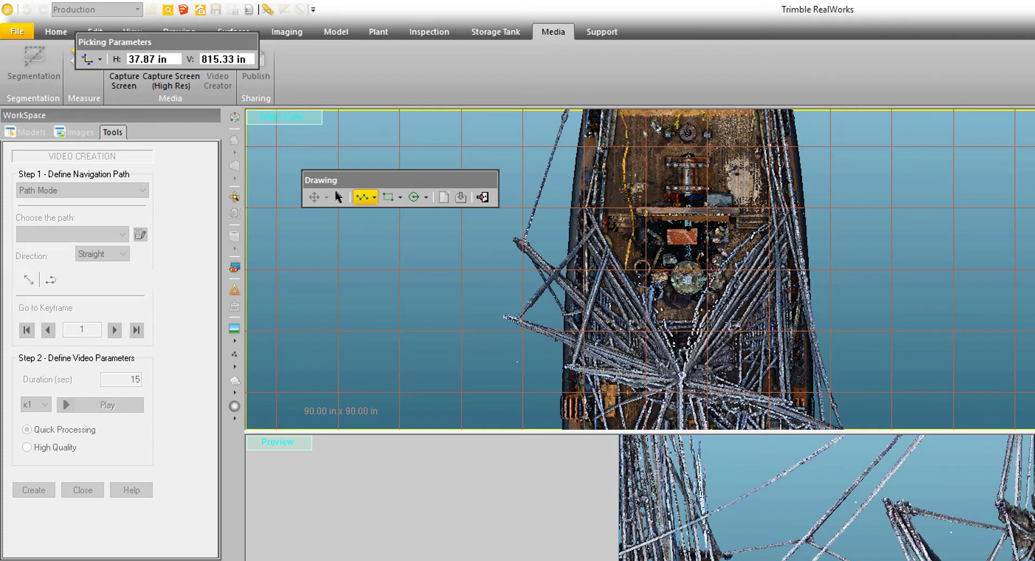
drag(753, 240, 655, 220)
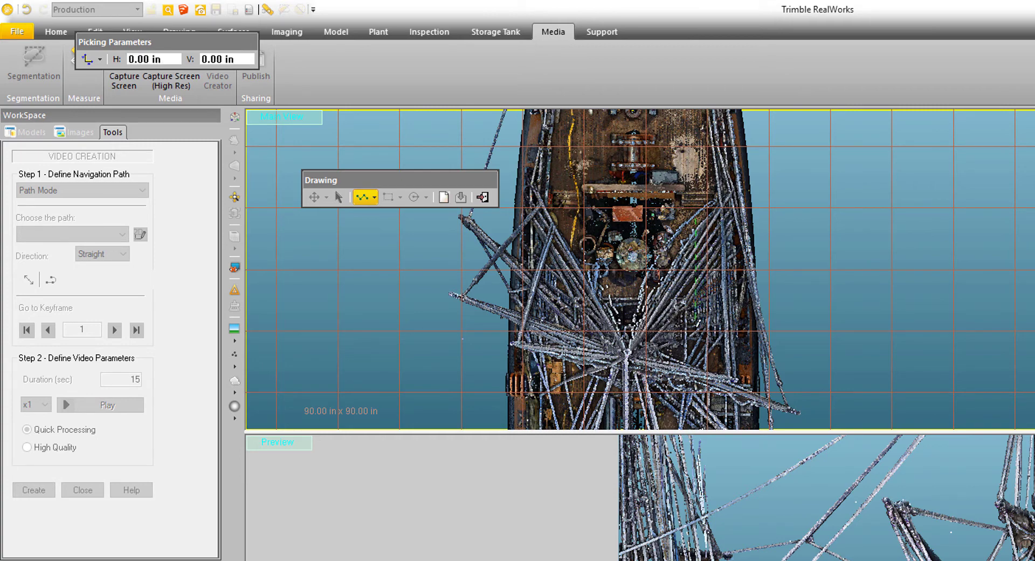
drag(696, 312, 712, 181)
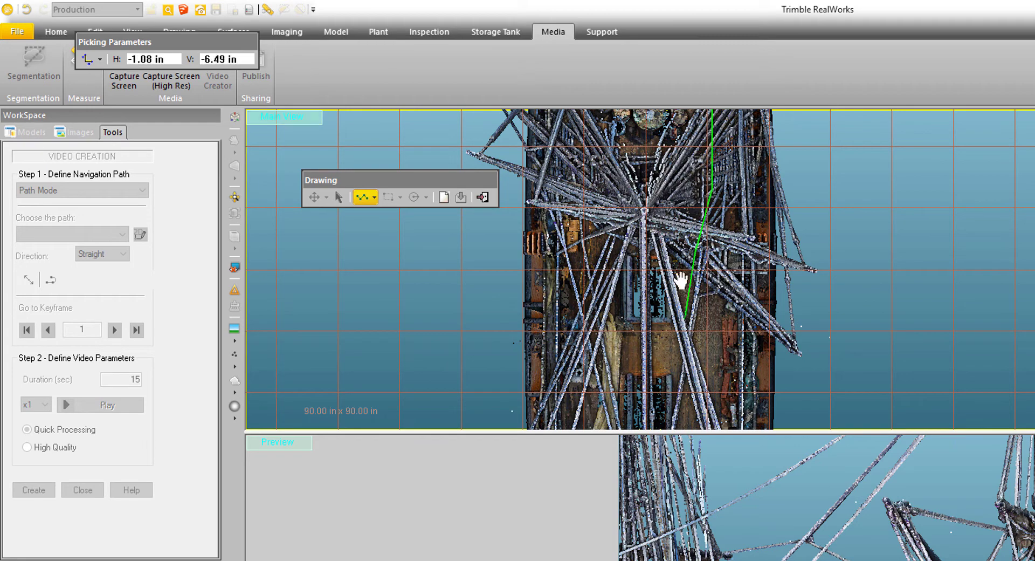
middle_drag(681, 282, 686, 194)
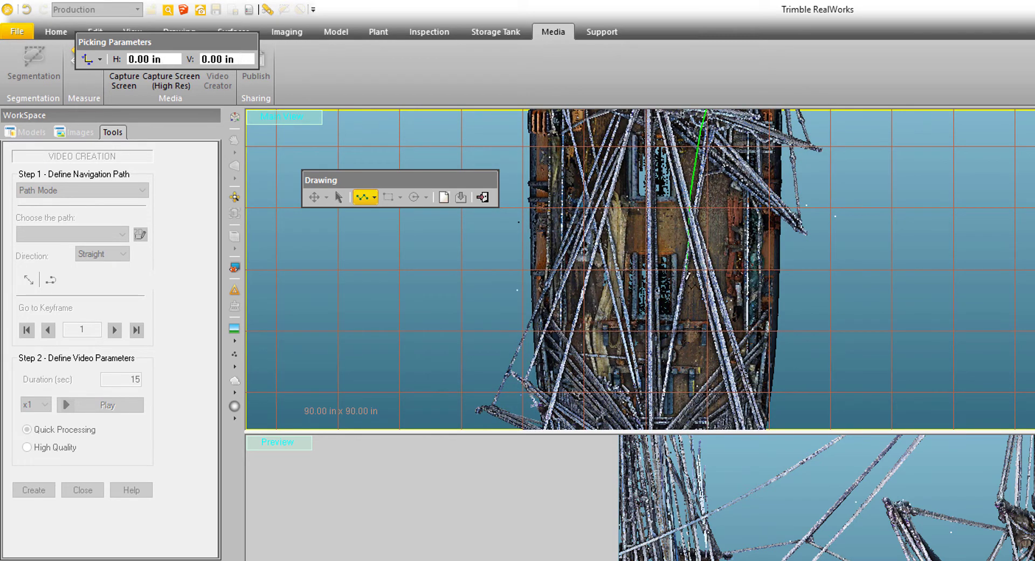
click(375, 197)
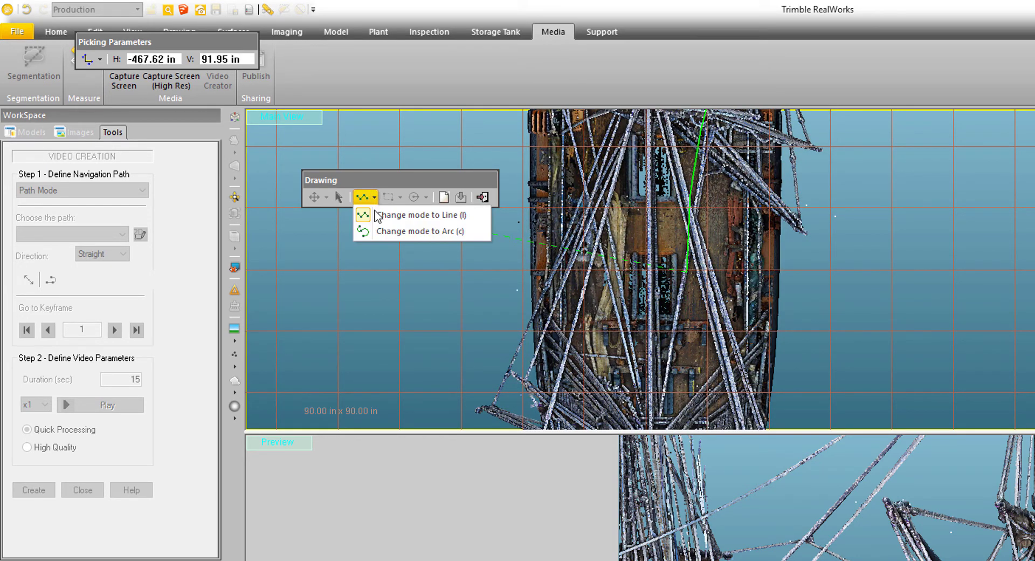
click(406, 215)
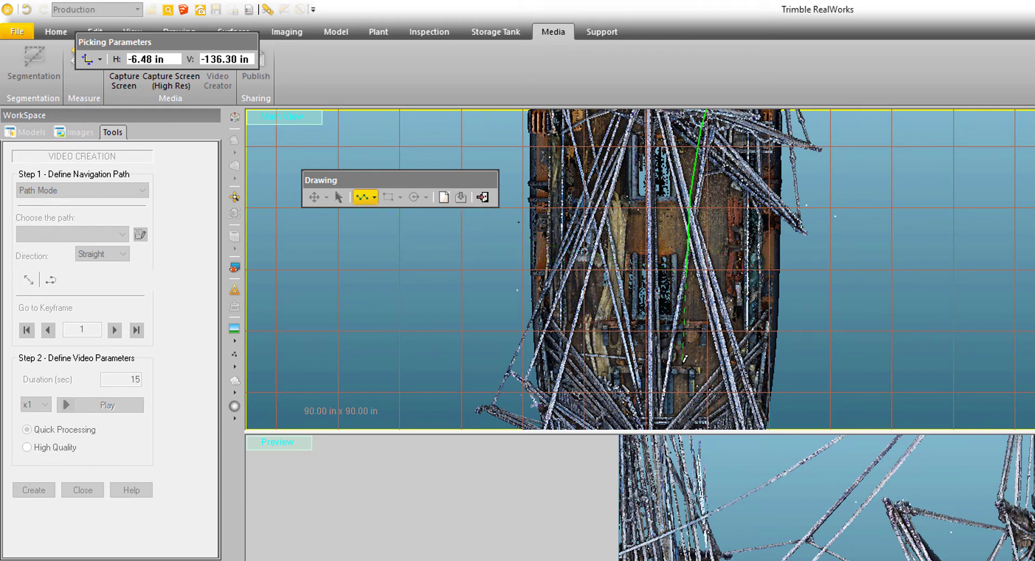
- Extend the polyline forward over the deck to the bow, end it there, and create it in the database
click(683, 358)
middle_drag(683, 357, 686, 213)
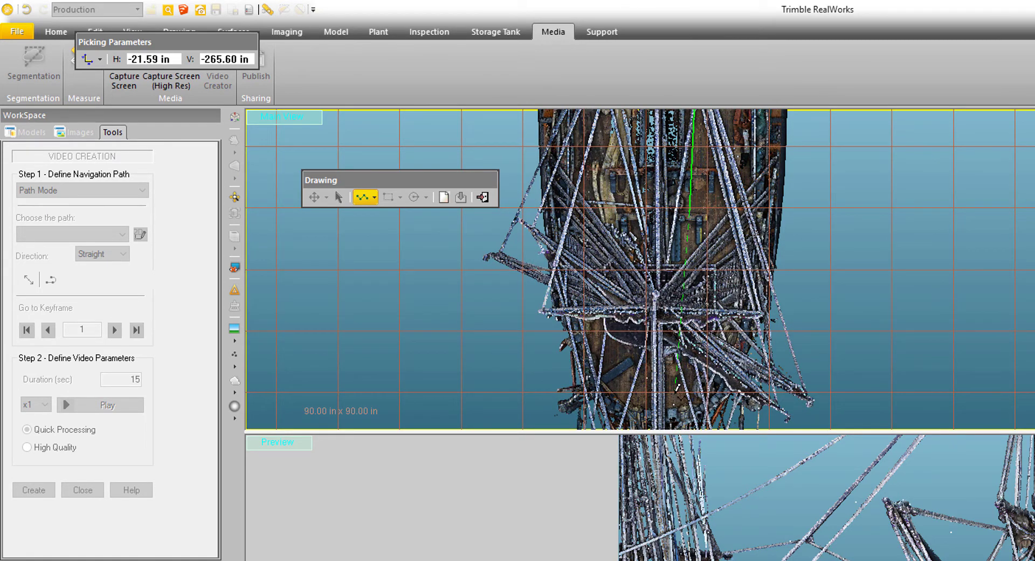
click(678, 386)
middle_drag(674, 394, 677, 294)
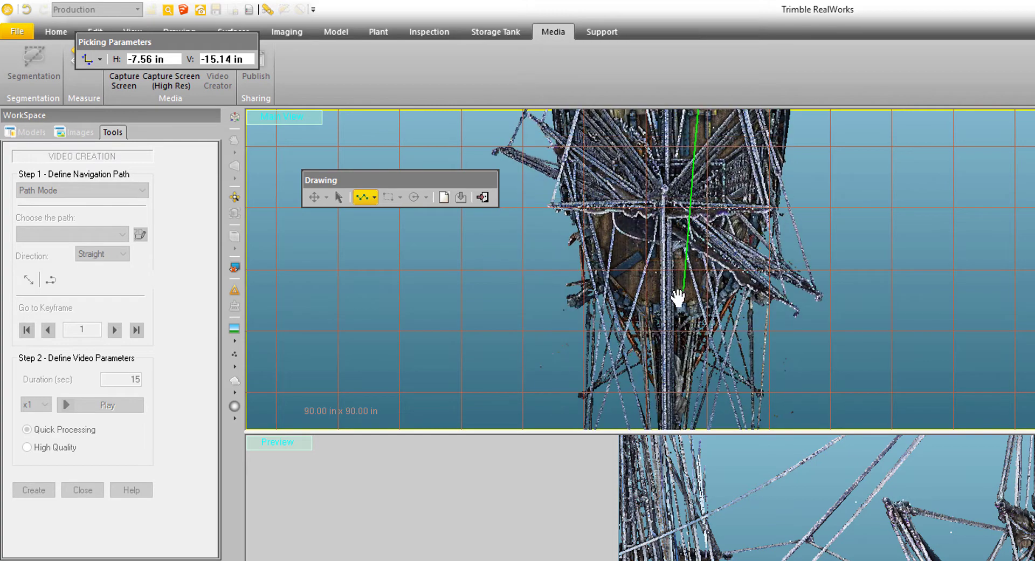
click(679, 345)
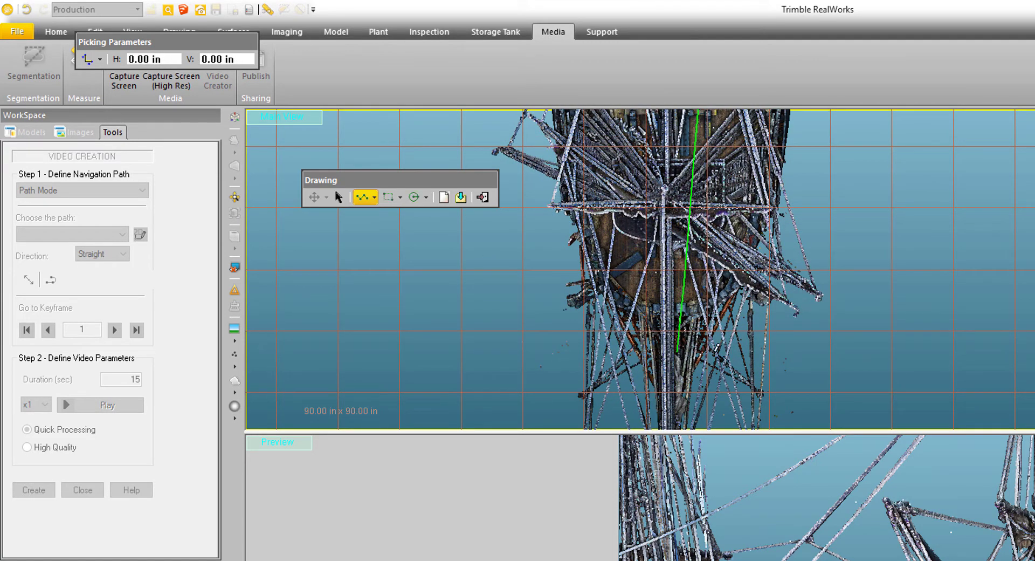
click(461, 198)
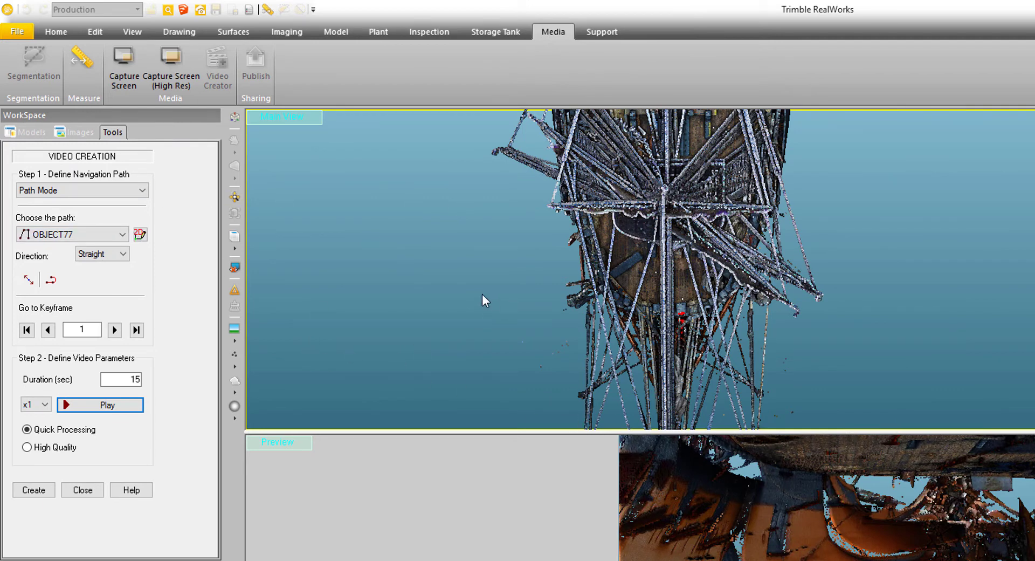
- Examine the drawn path from the ship's side and select Straight as the camera direction
drag(483, 294, 669, 157)
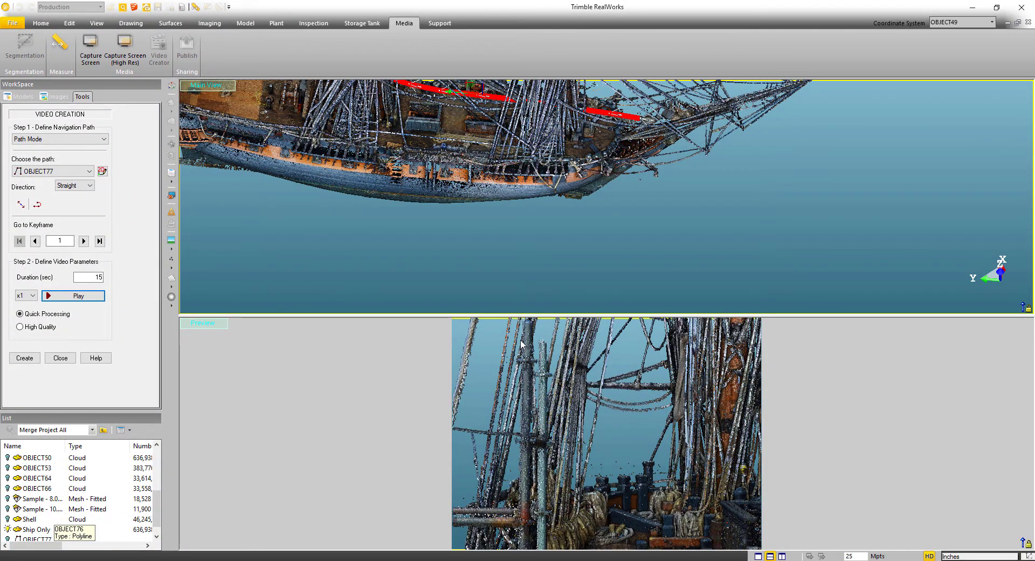
drag(455, 159, 437, 121)
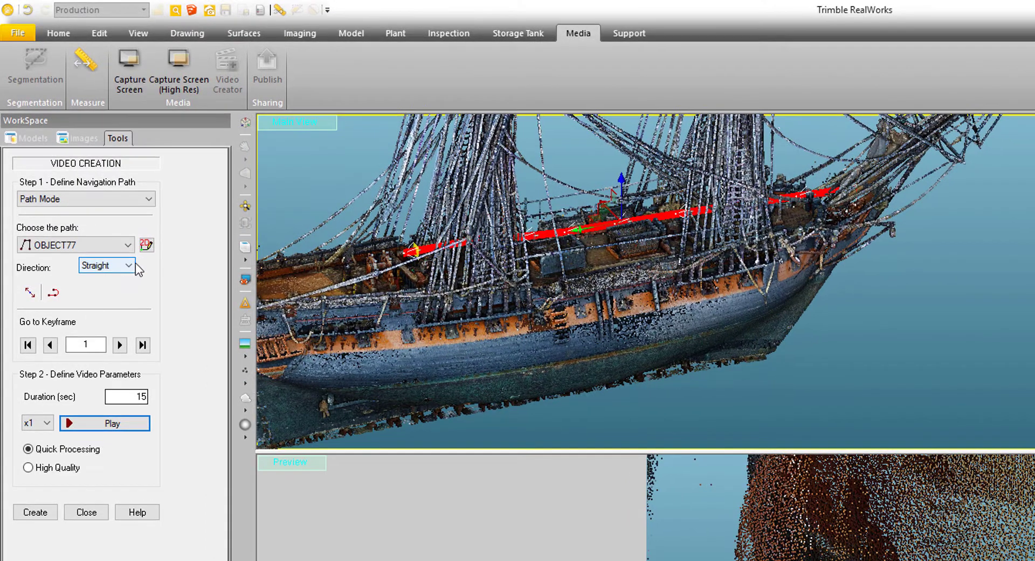
click(94, 186)
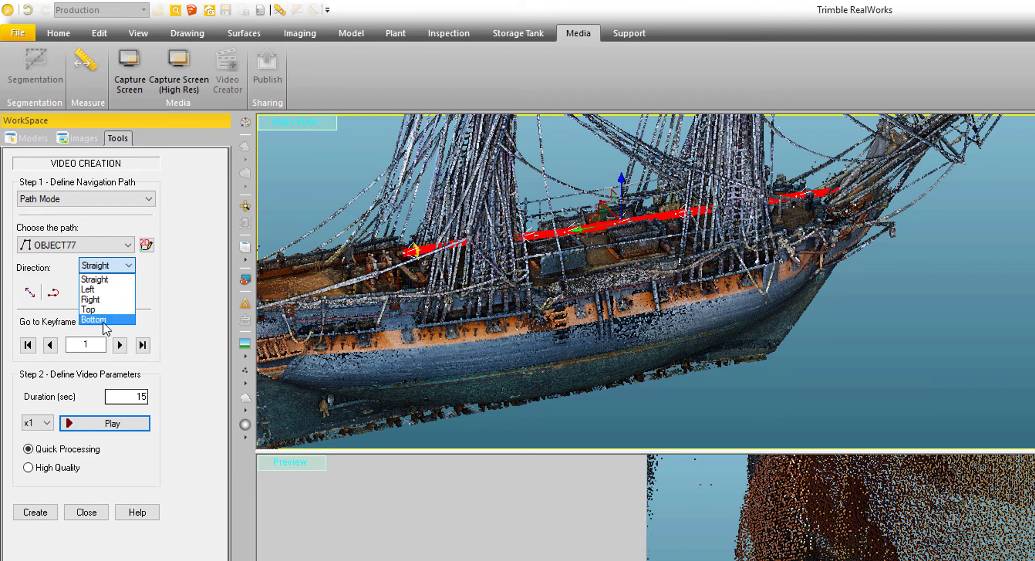
click(108, 277)
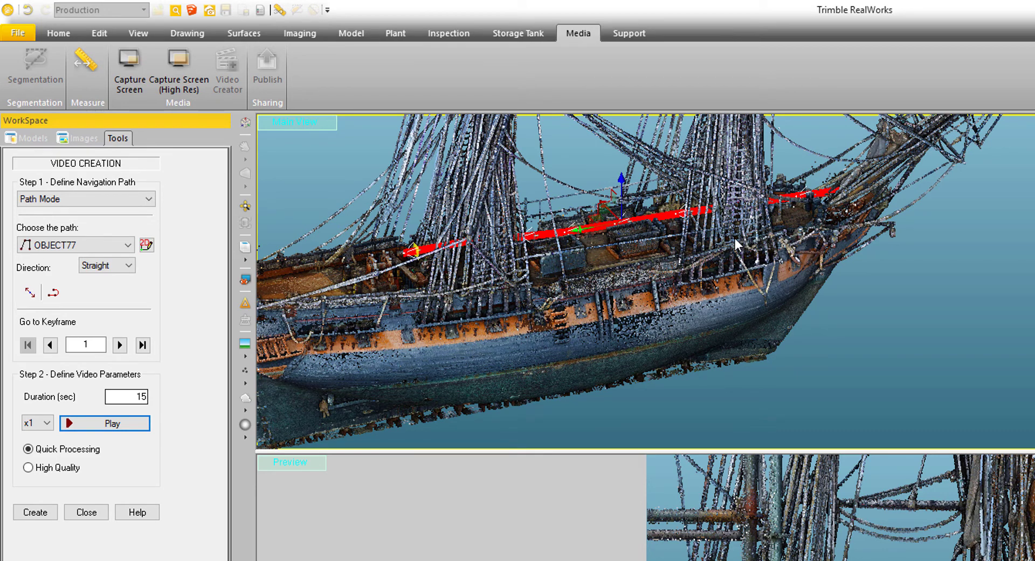
- Preview the path fly-through with a 15-second duration, and close the video tool without creating the video
double_click(134, 396)
text(15)
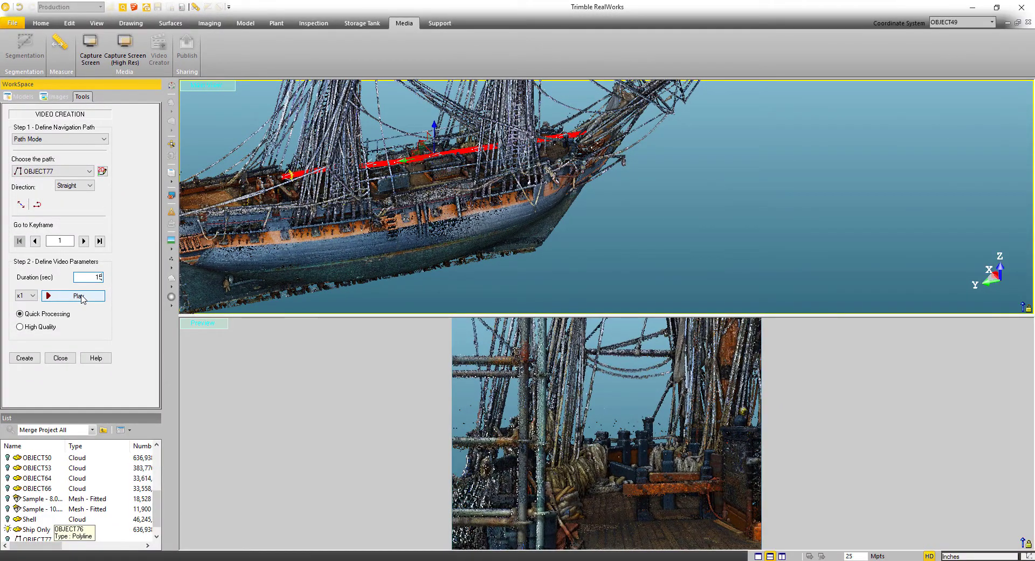
click(82, 299)
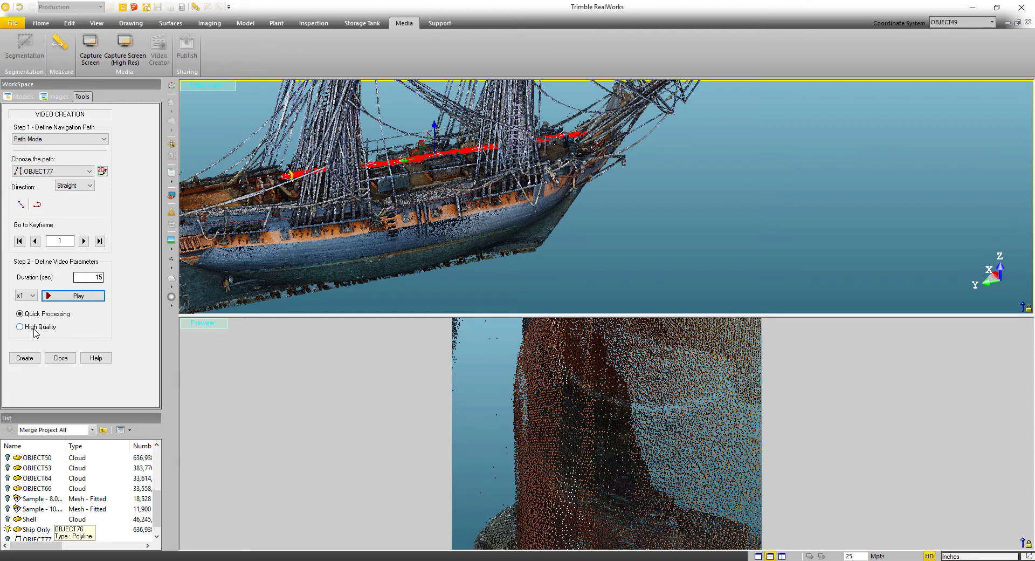
click(61, 358)
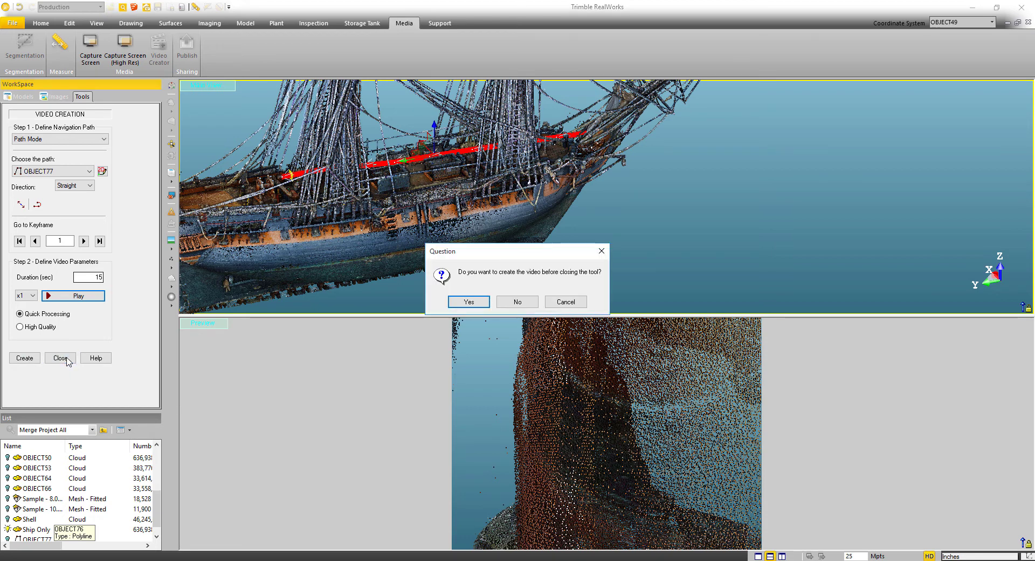
click(512, 302)
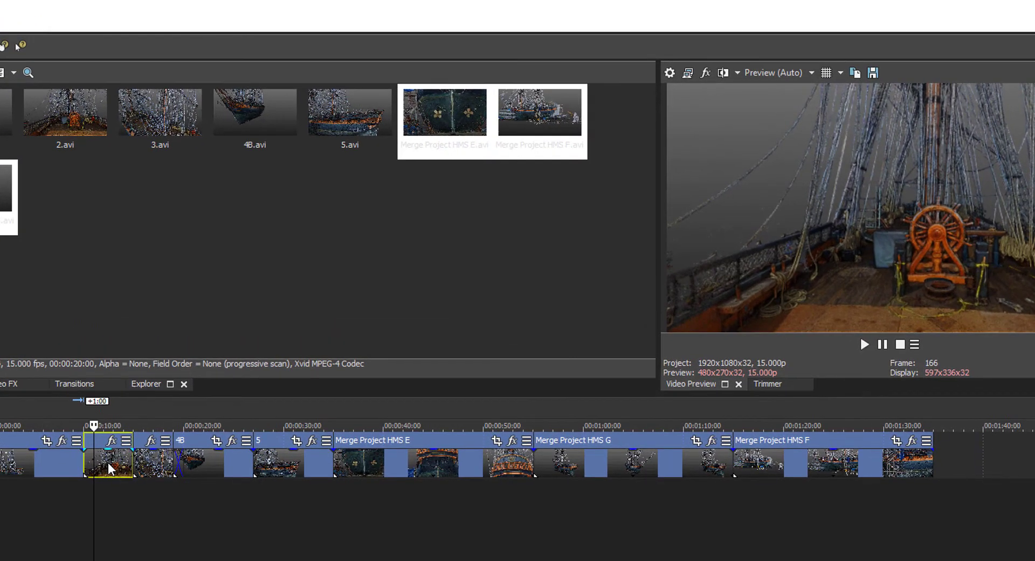
- In the video editor, overlap the ship's wheel clip about 2 seconds onto the preceding clip as a crossfade, and play back the transition
drag(235, 335, 222, 338)
drag(97, 462, 91, 463)
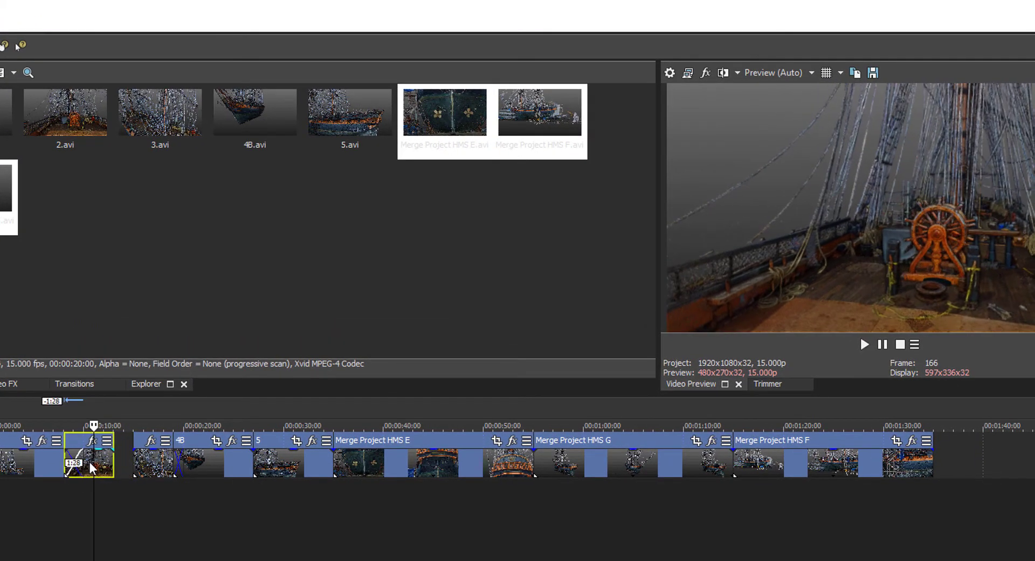
click(63, 408)
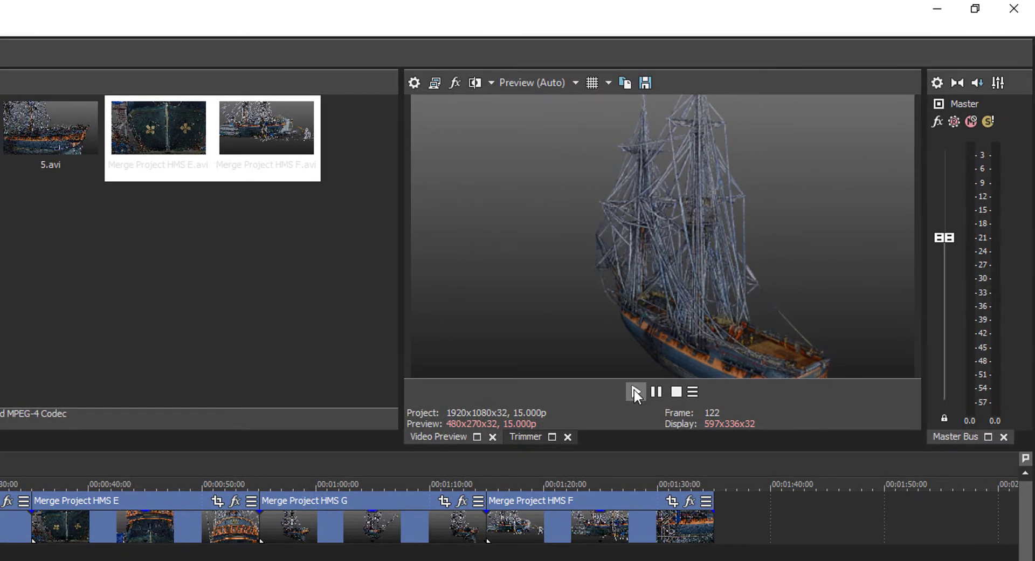
click(735, 371)
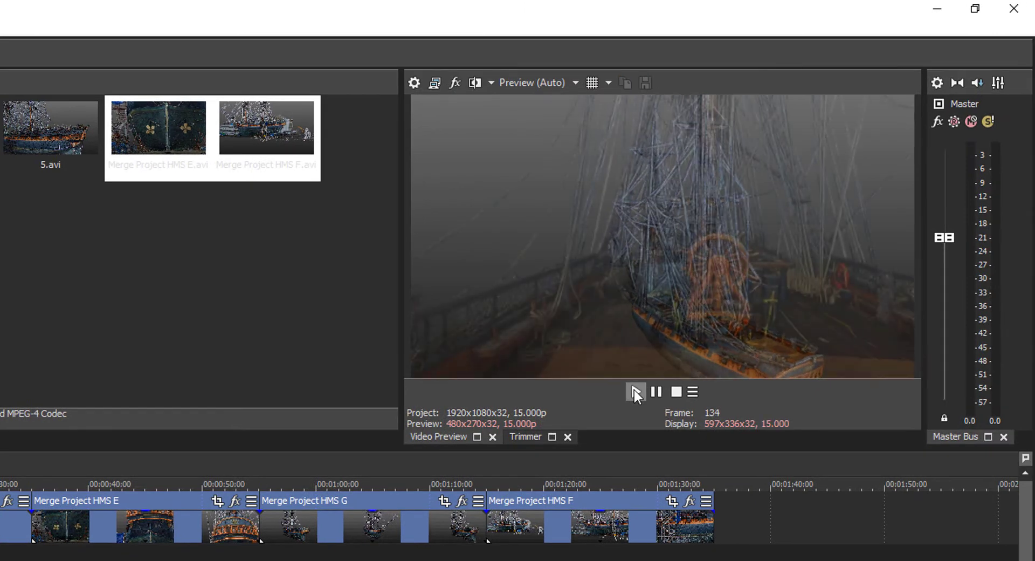
click(660, 395)
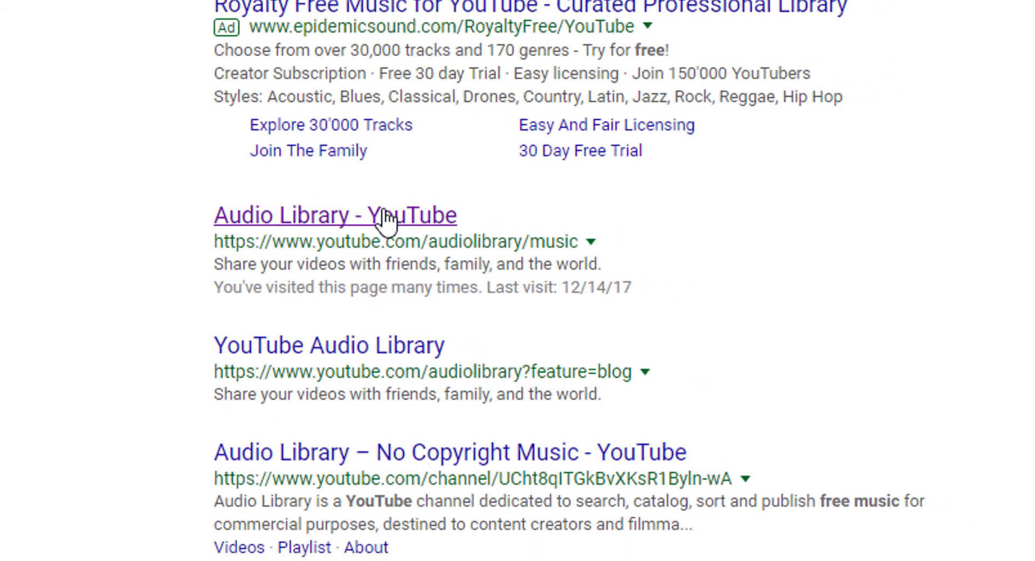
- Open the YouTube Audio Library, sample the track "Brethren, Arise", and check the usage terms of it and "Black and White"
click(189, 223)
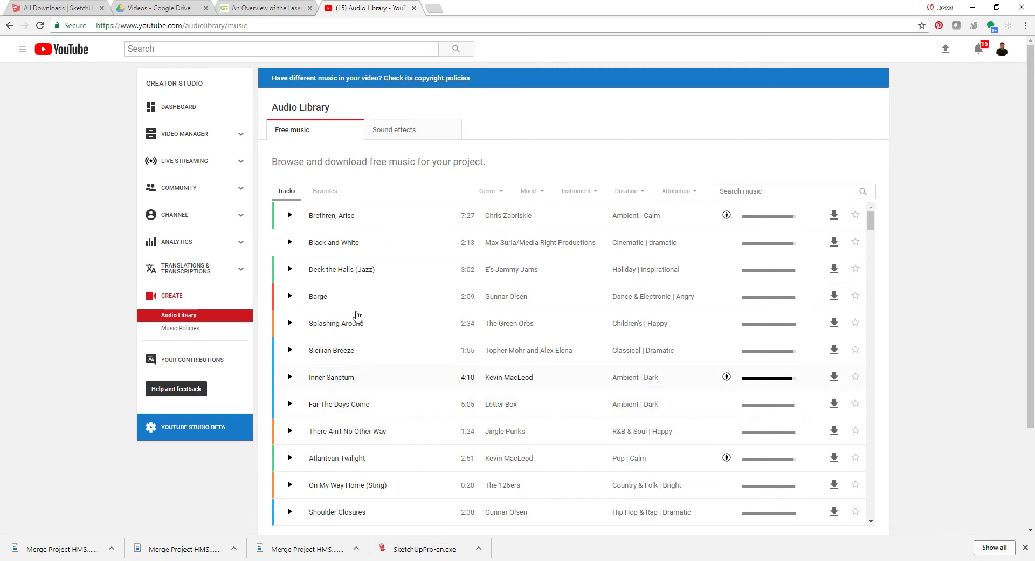
click(333, 216)
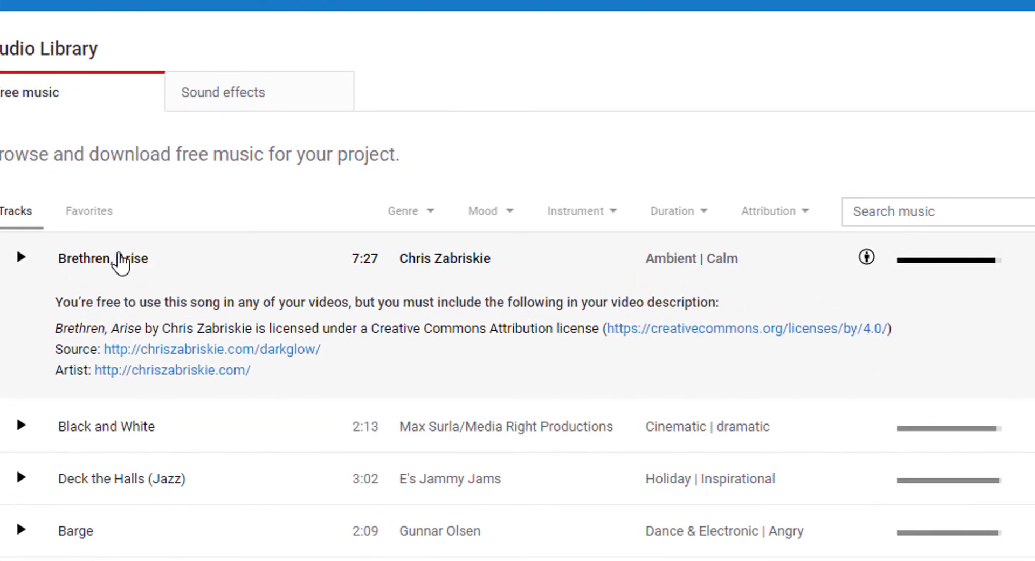
click(21, 256)
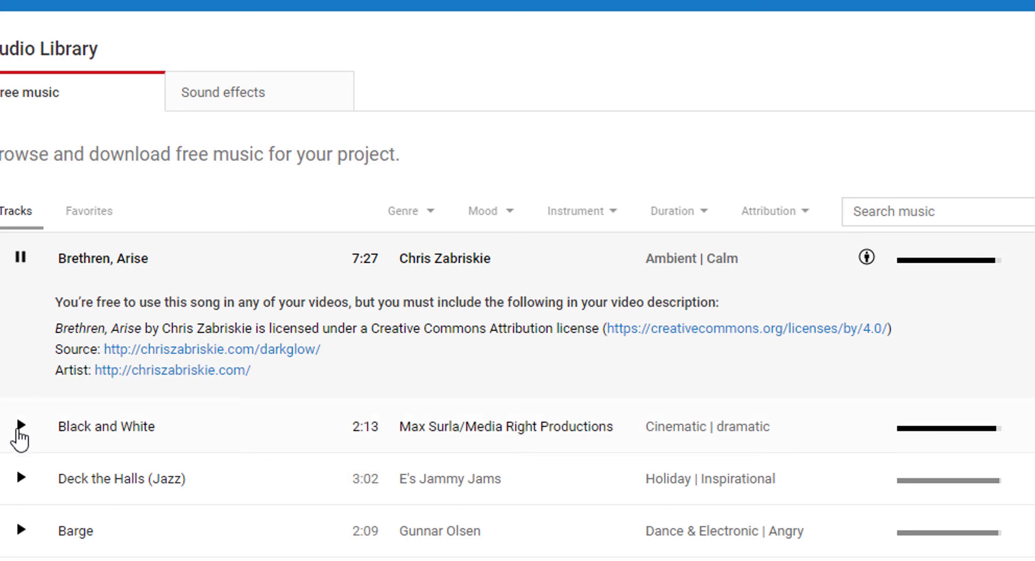
click(21, 257)
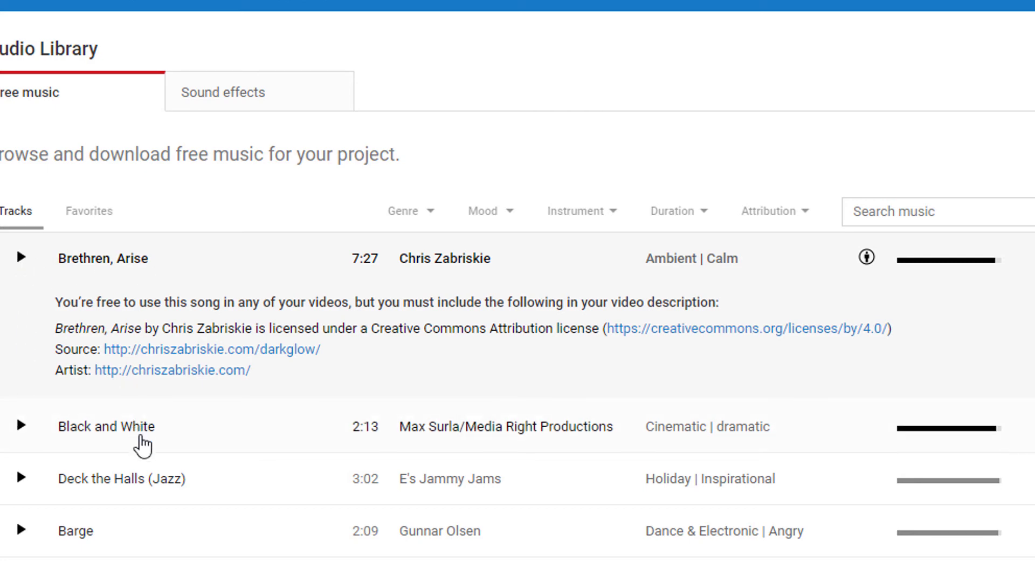
click(142, 433)
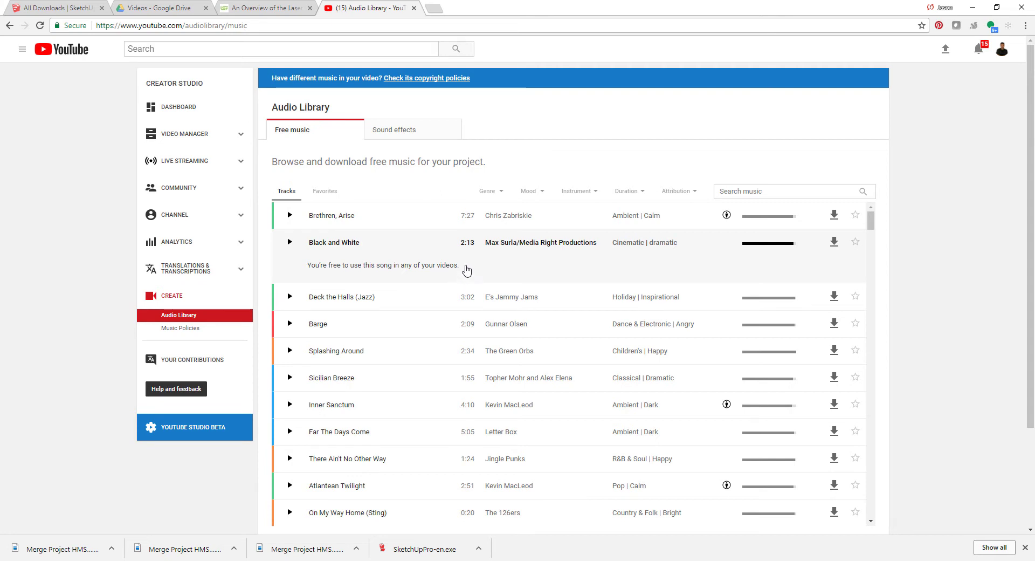
- Look at the library's sound effects list and return to the free music tracks
click(428, 132)
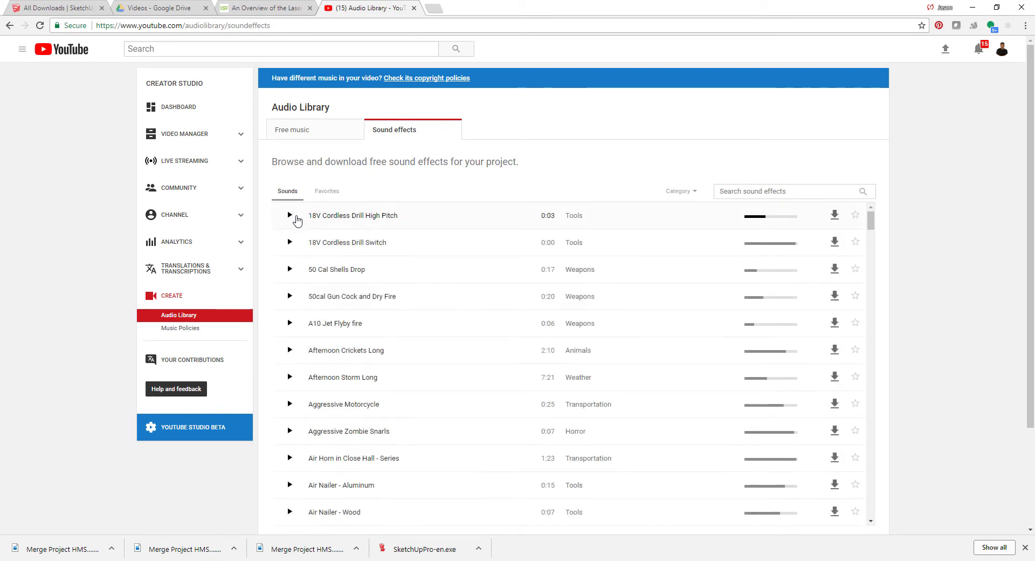
click(296, 133)
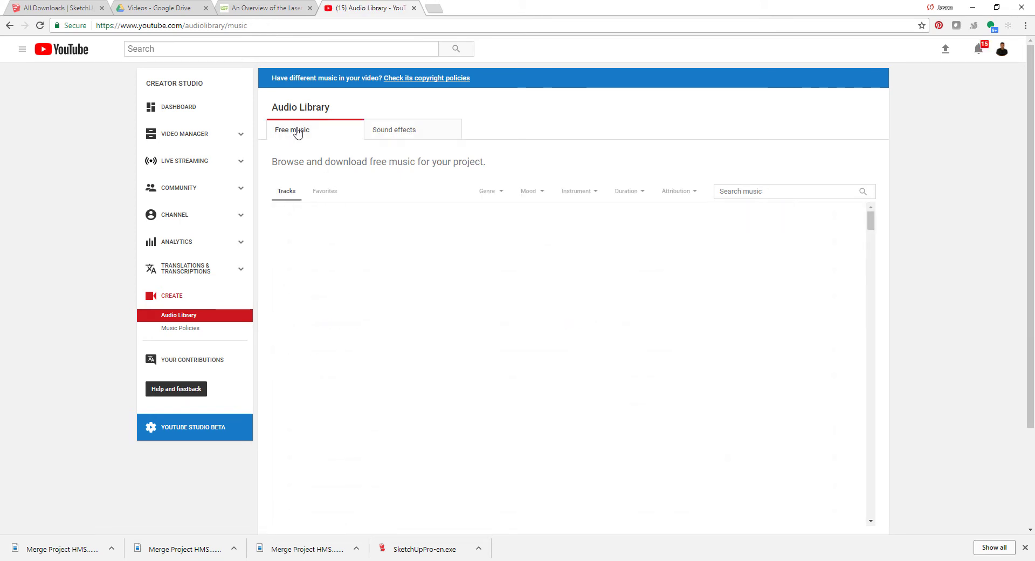